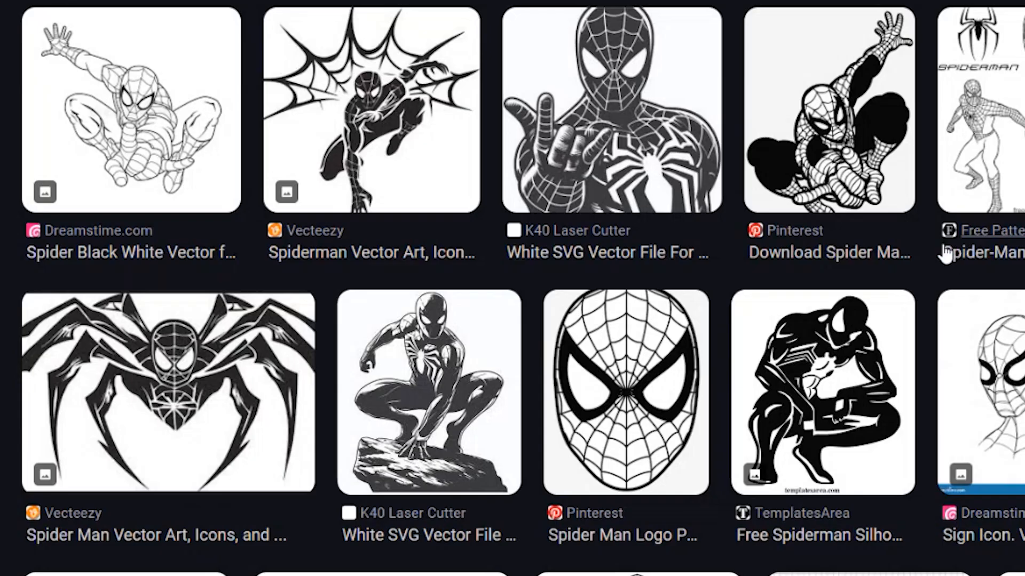
# Step: Browse the Spider-Man vector image results and open the round black-and-white logo from Brandlogos.net
pyautogui.scroll(-2, 944, 251)
pyautogui.scroll(-5, 943, 251)
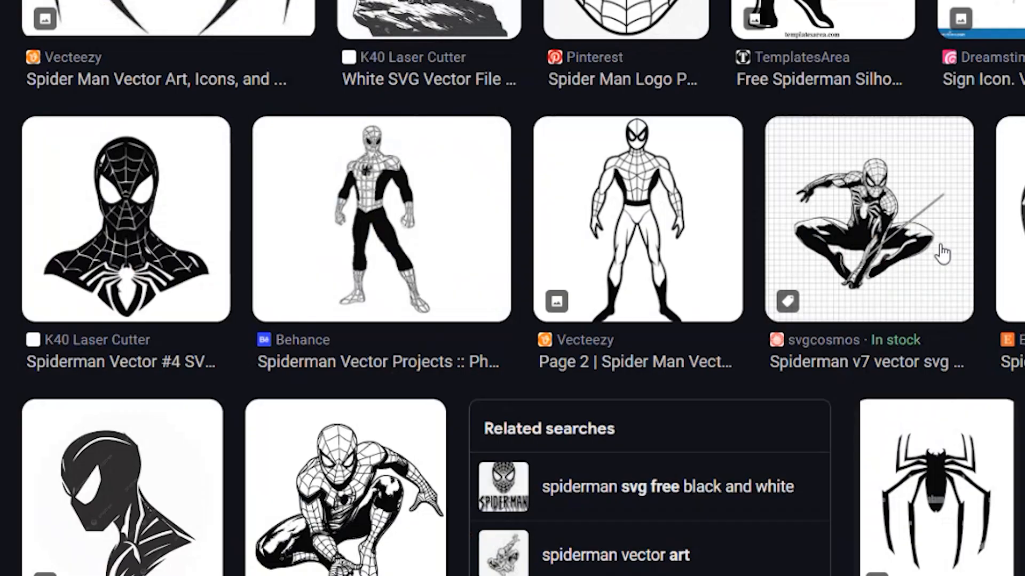
pyautogui.click(649, 213)
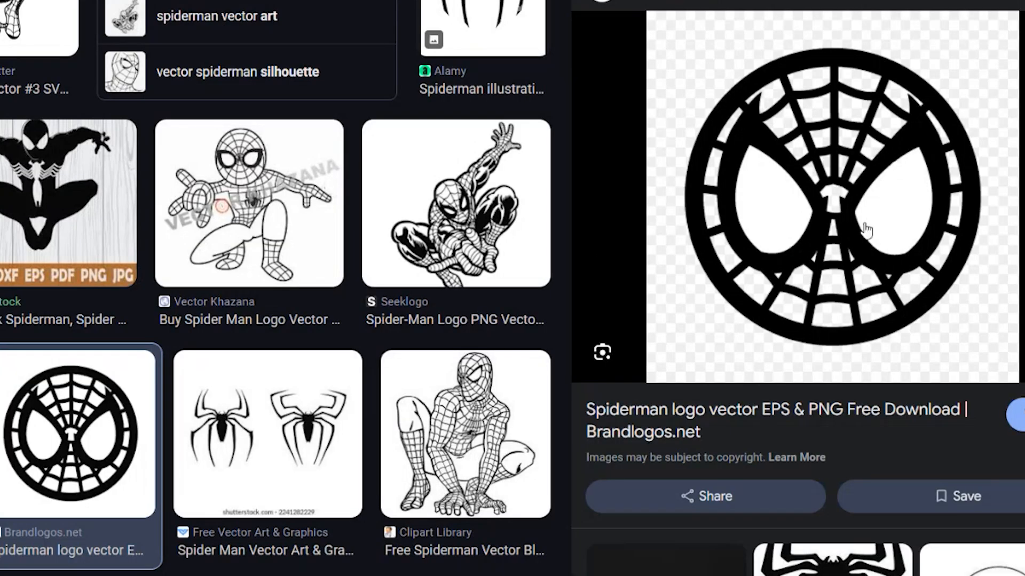
# Step: Open Snipping Tool and capture the round Spider-Man logo from the enlarged image preview
pyautogui.press('super')
pyautogui.write('snipping')
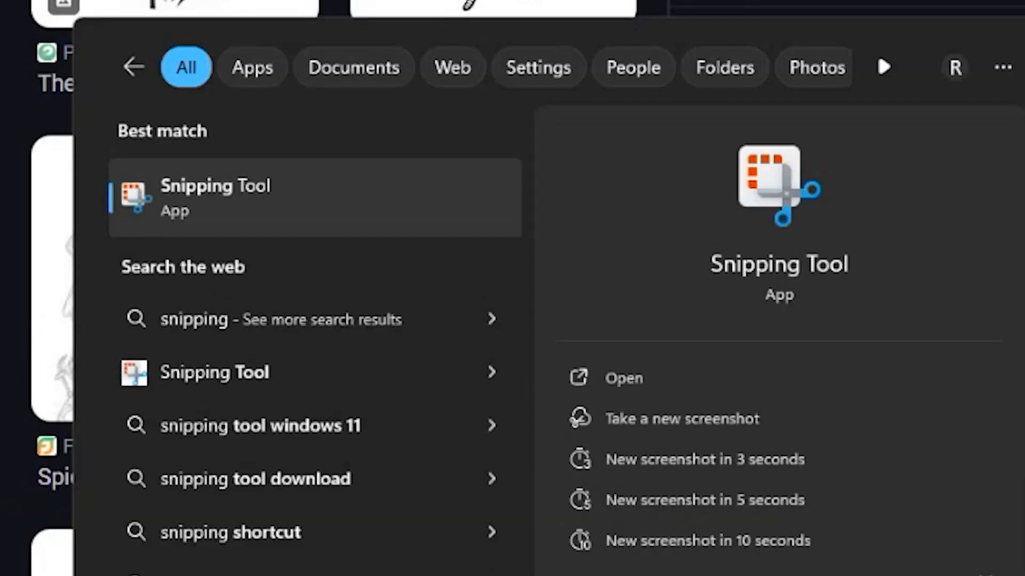
pyautogui.press('Return')
pyautogui.click(270, 220)
pyautogui.moveTo(648, 14); pyautogui.dragTo(1020, 392)
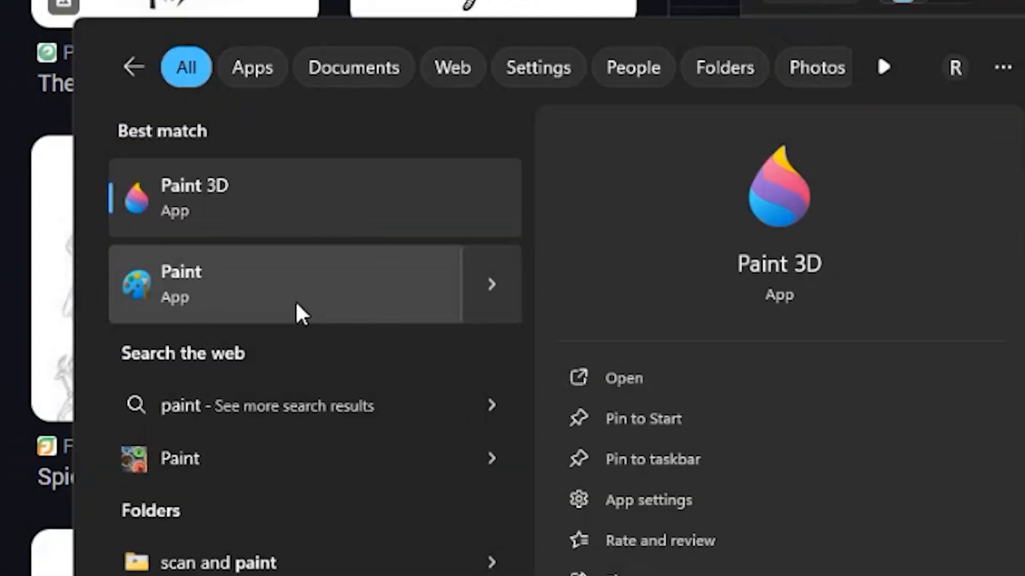
# Step: Open Paint, paste the captured logo onto the blank canvas and turn on the gridlines
pyautogui.click(296, 305)
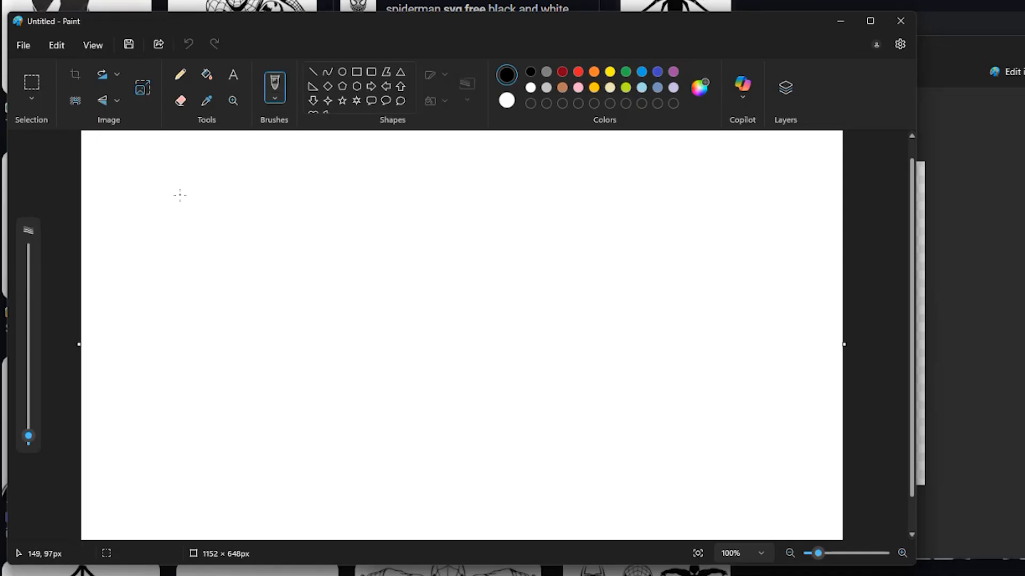
pyautogui.hotkey('ctrl', 'v')
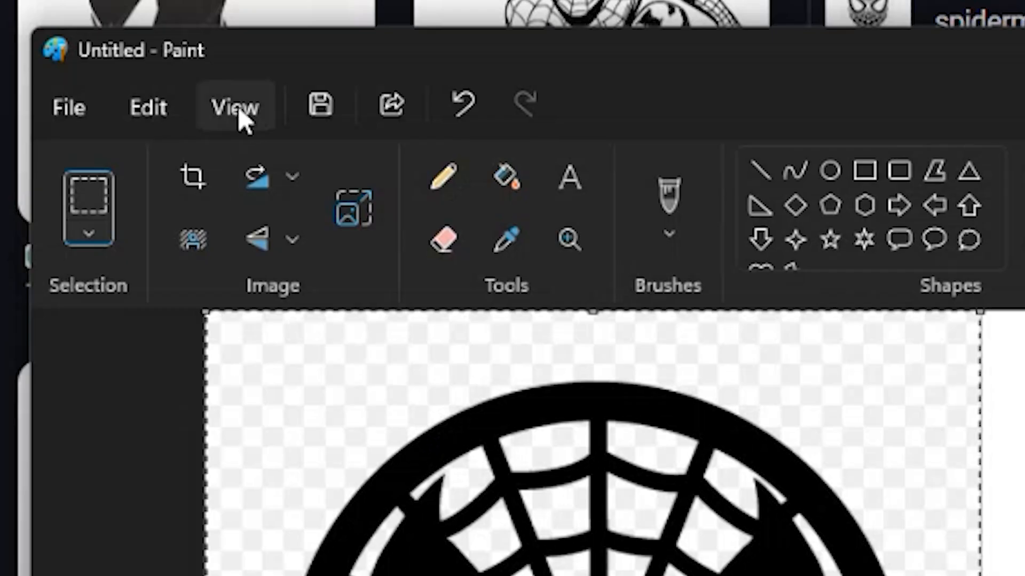
pyautogui.click(238, 106)
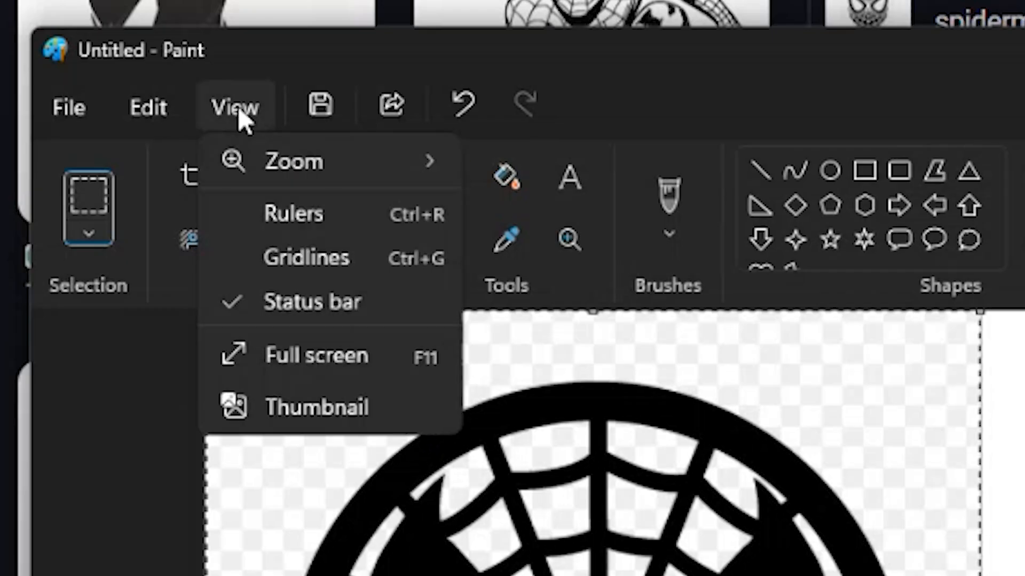
pyautogui.click(283, 261)
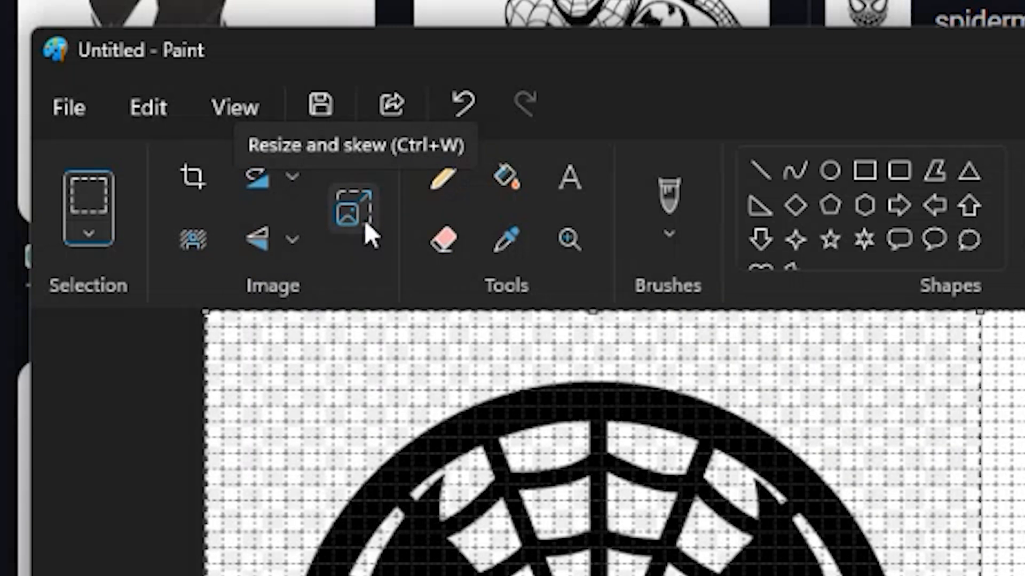
# Step: Resize the pasted logo to 50 by 50 pixels, keeping the aspect ratio locked and no skew
pyautogui.click(366, 223)
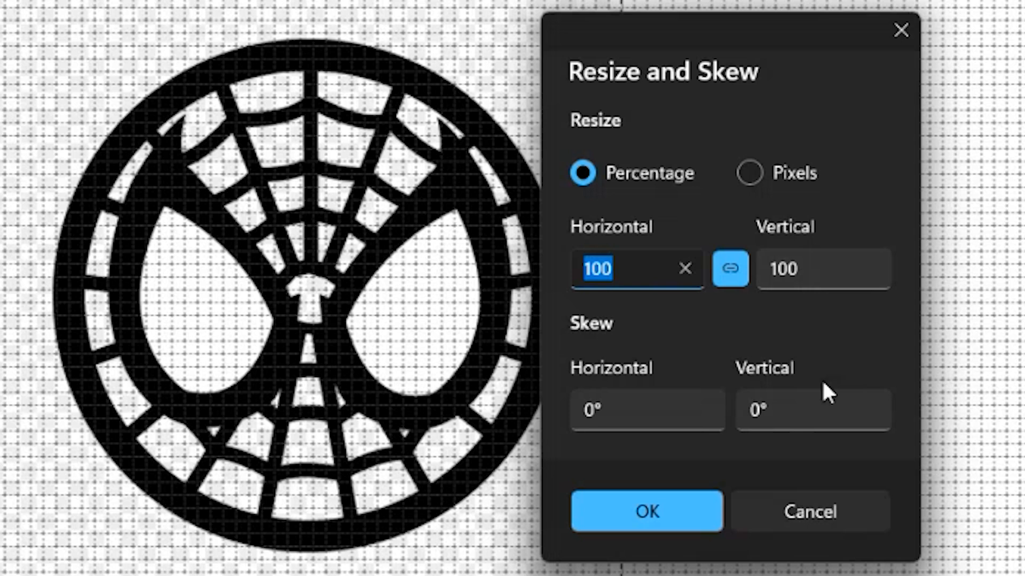
pyautogui.click(752, 173)
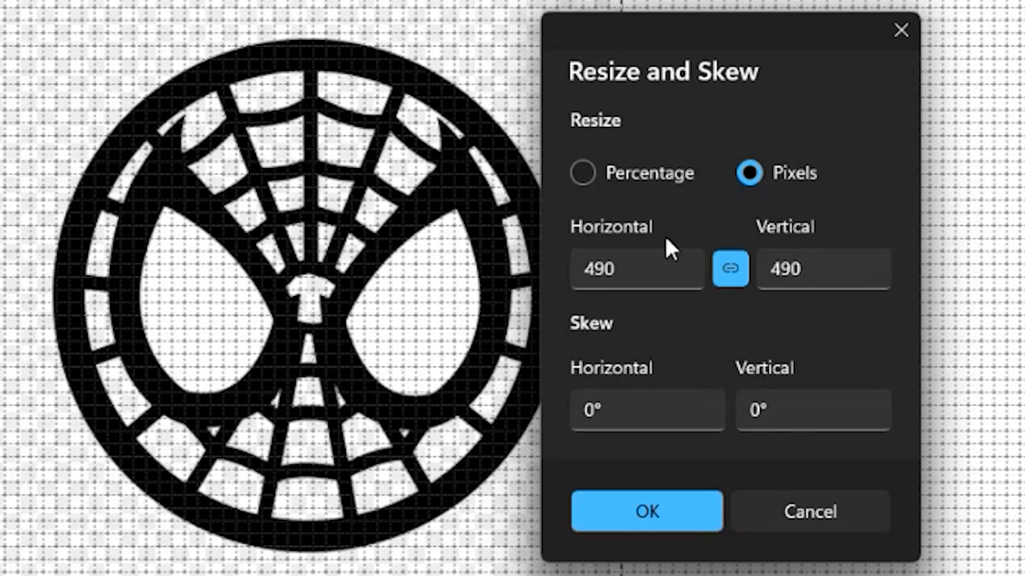
pyautogui.click(629, 287)
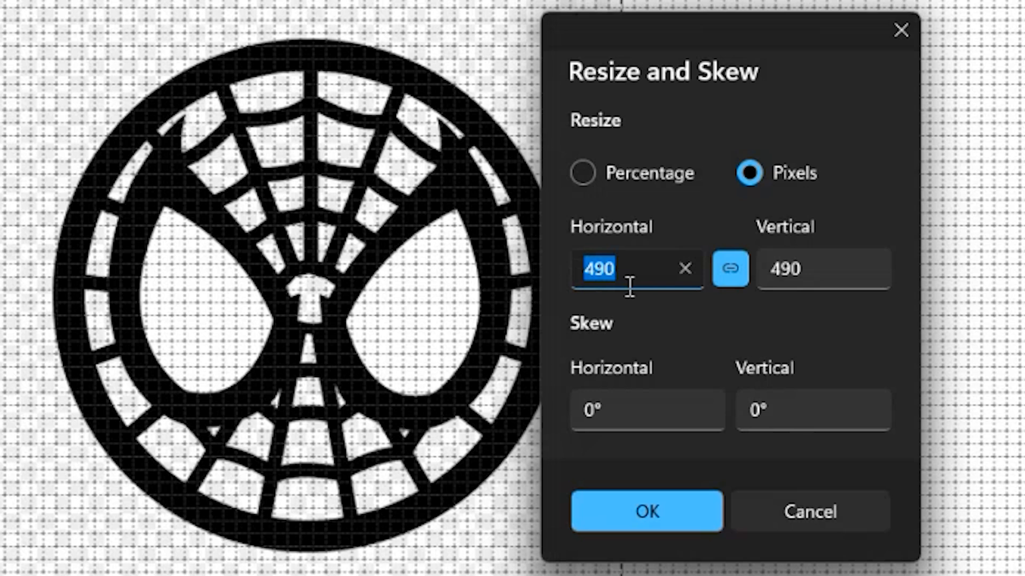
pyautogui.write('50')
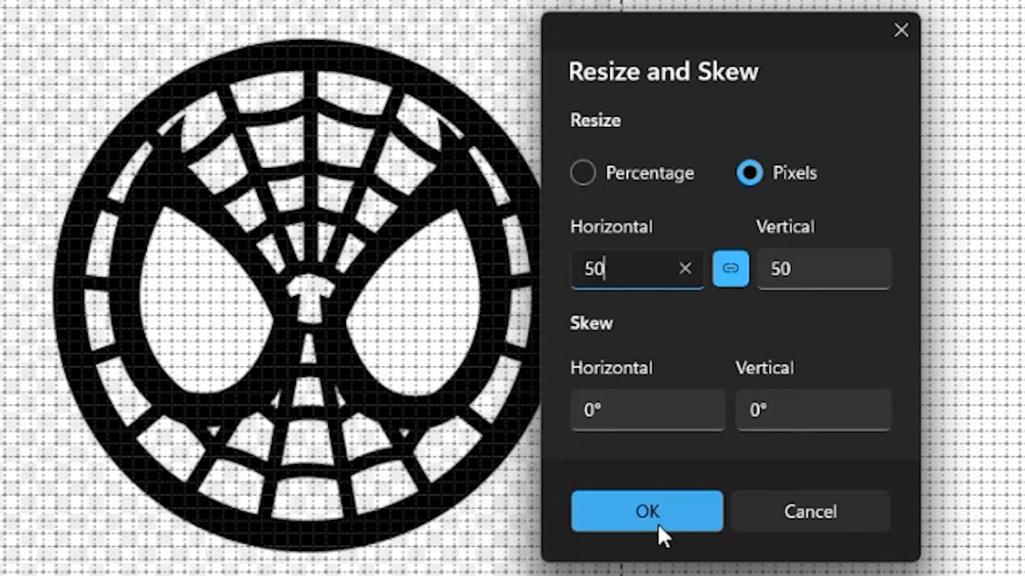
pyautogui.click(658, 523)
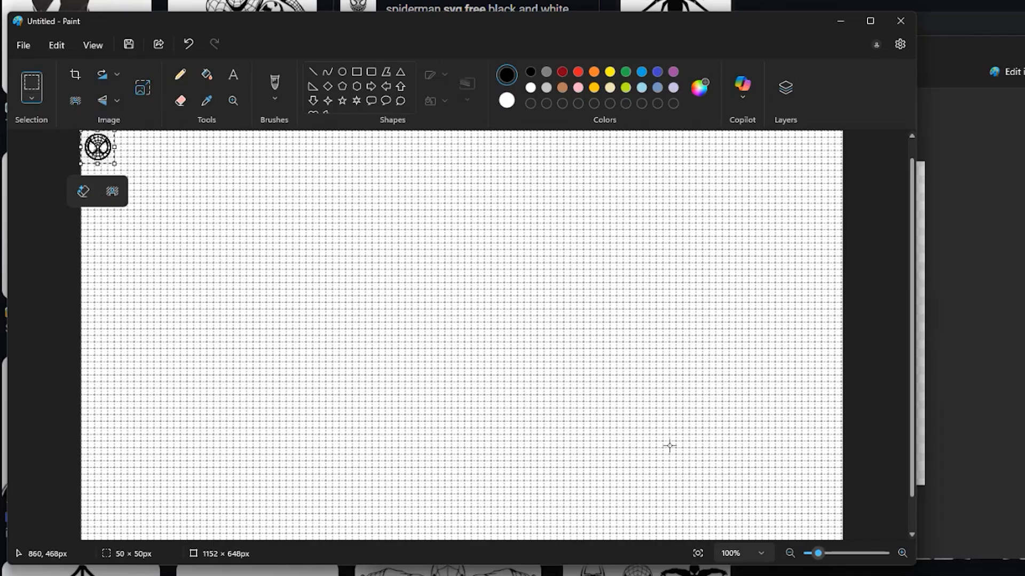
# Step: Magnify the canvas to 800% and capture the pixelated logo with its gridlines using Snipping Tool
pyautogui.moveTo(815, 554); pyautogui.dragTo(955, 550)
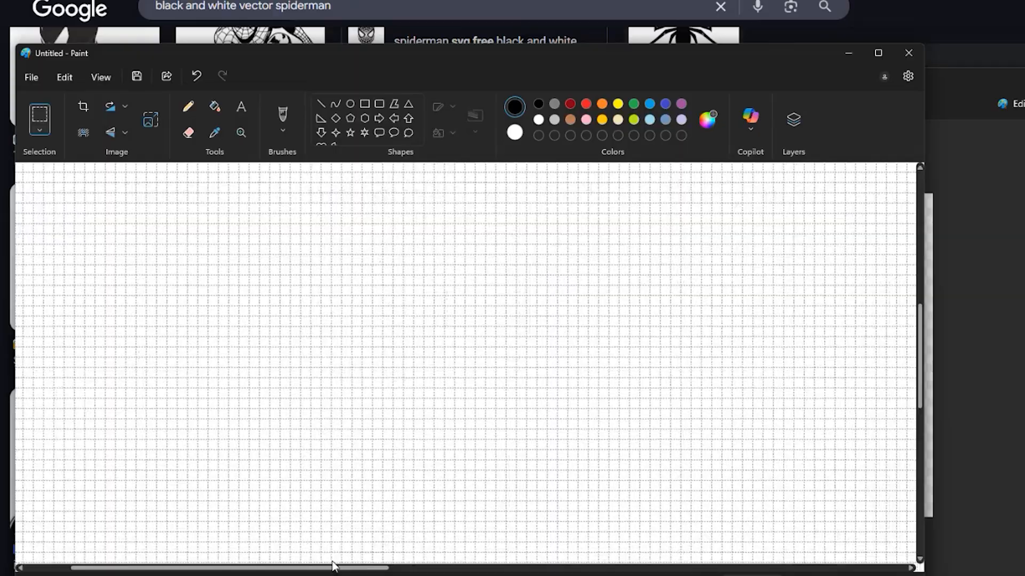
pyautogui.moveTo(331, 560); pyautogui.dragTo(235, 565)
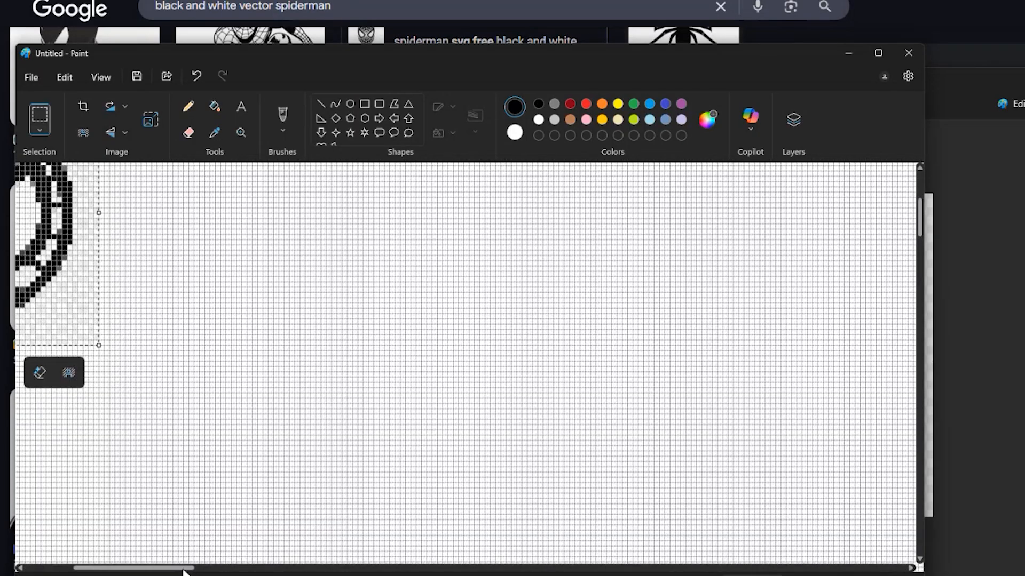
pyautogui.moveTo(184, 569); pyautogui.dragTo(149, 562)
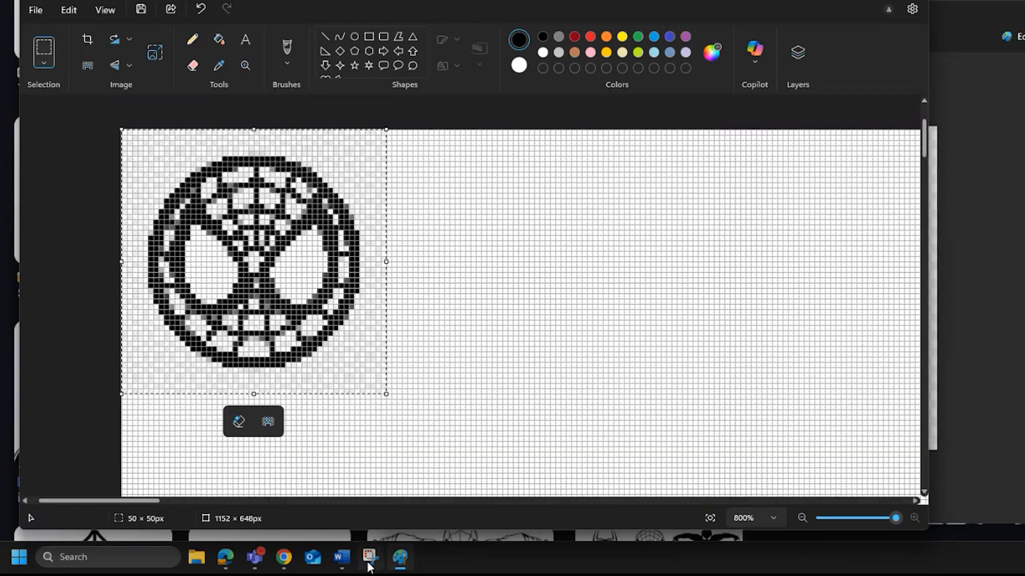
pyautogui.click(369, 563)
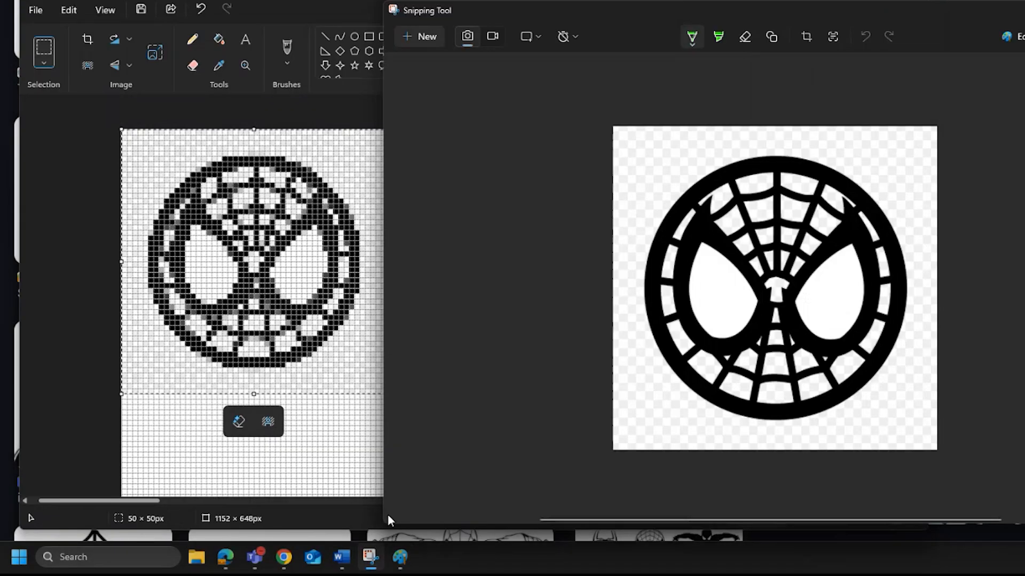
pyautogui.click(427, 39)
pyautogui.moveTo(121, 129)
pyautogui.mouseDown()
pyautogui.moveTo(353, 338)
pyautogui.moveTo(389, 393)
pyautogui.mouseUp()
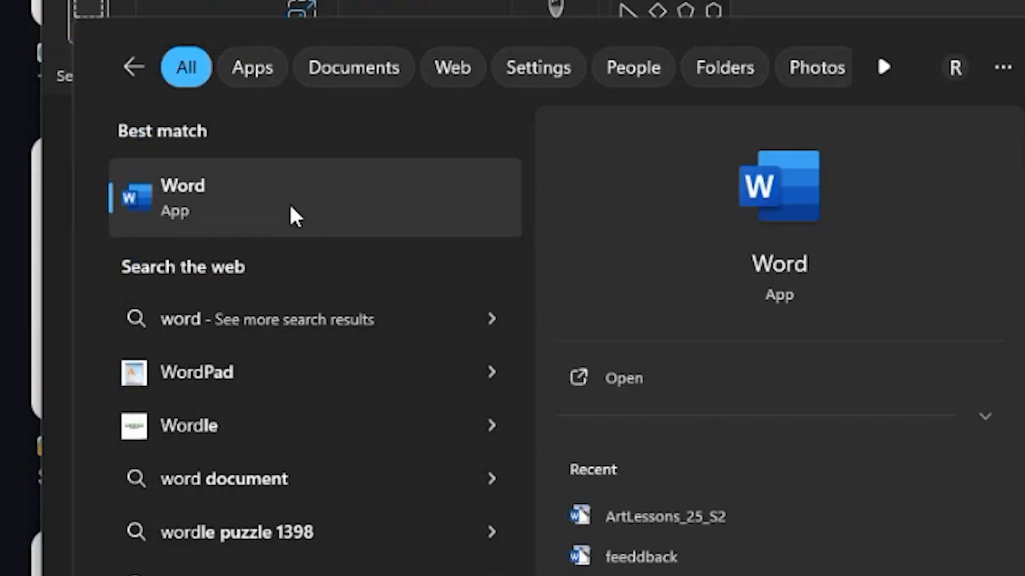
# Step: Open Word, create a blank document and paste the captured pixel-grid logo into it
pyautogui.click(290, 209)
pyautogui.click(393, 319)
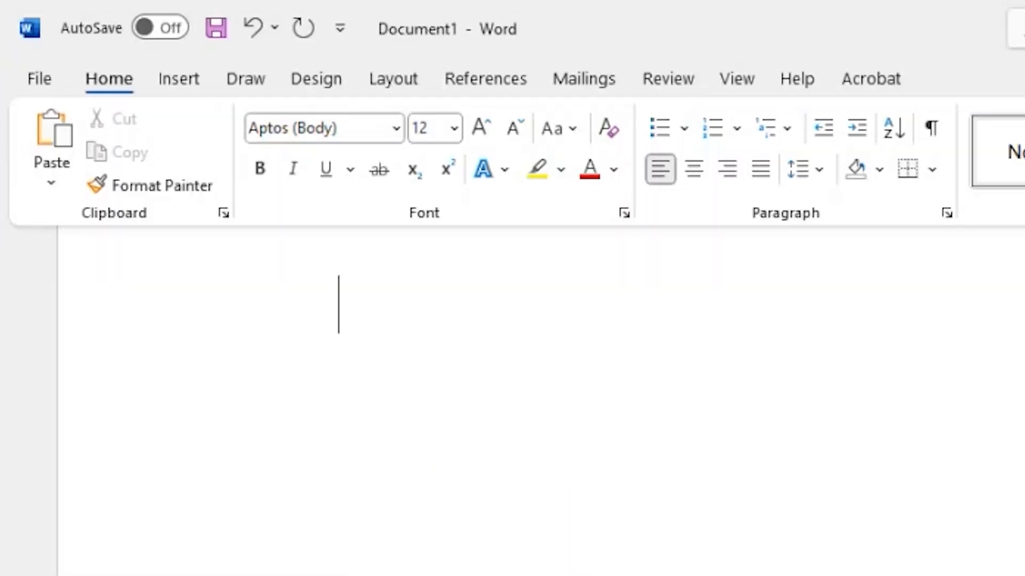
pyautogui.hotkey('ctrl', 'v')
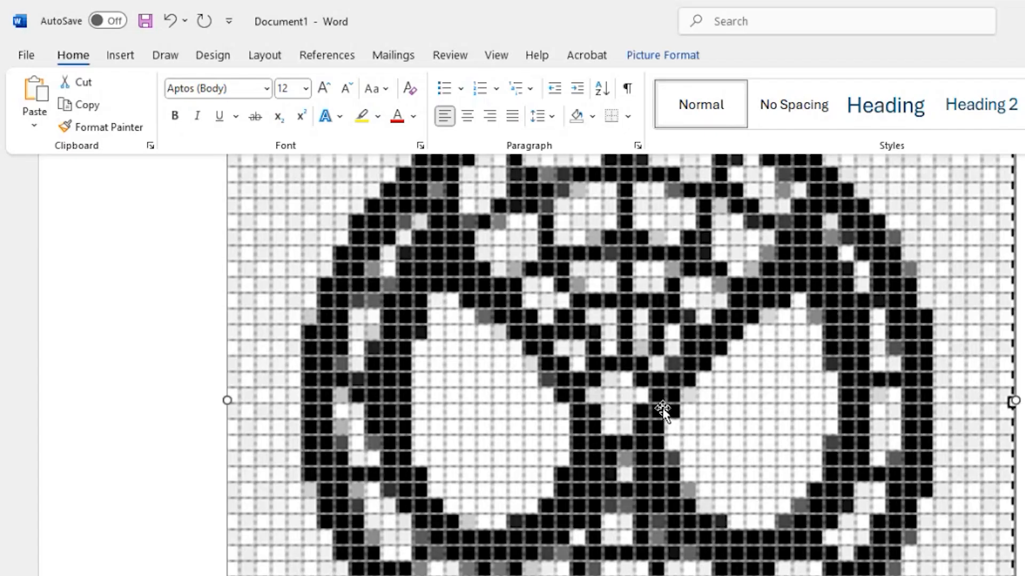
# Step: Recolor the pasted picture with the Light Gray, Background color 2 Light preset
pyautogui.rightClick(661, 408)
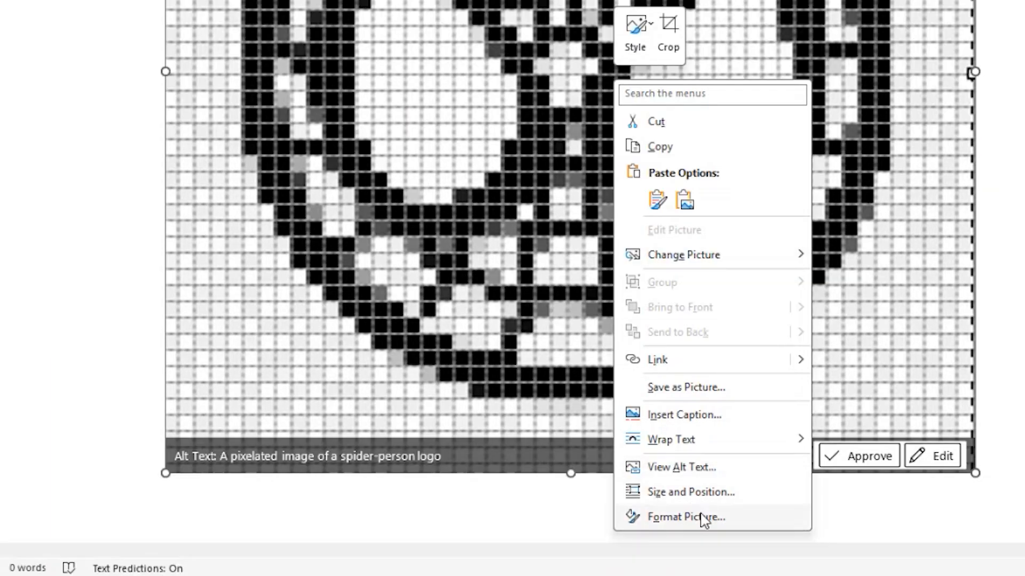
pyautogui.click(702, 517)
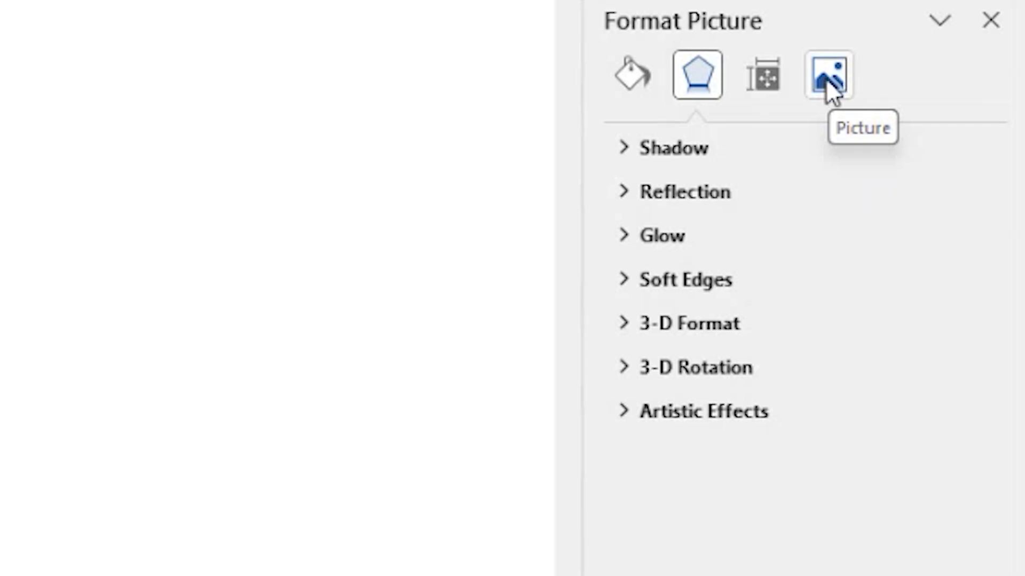
pyautogui.click(825, 79)
pyautogui.click(624, 185)
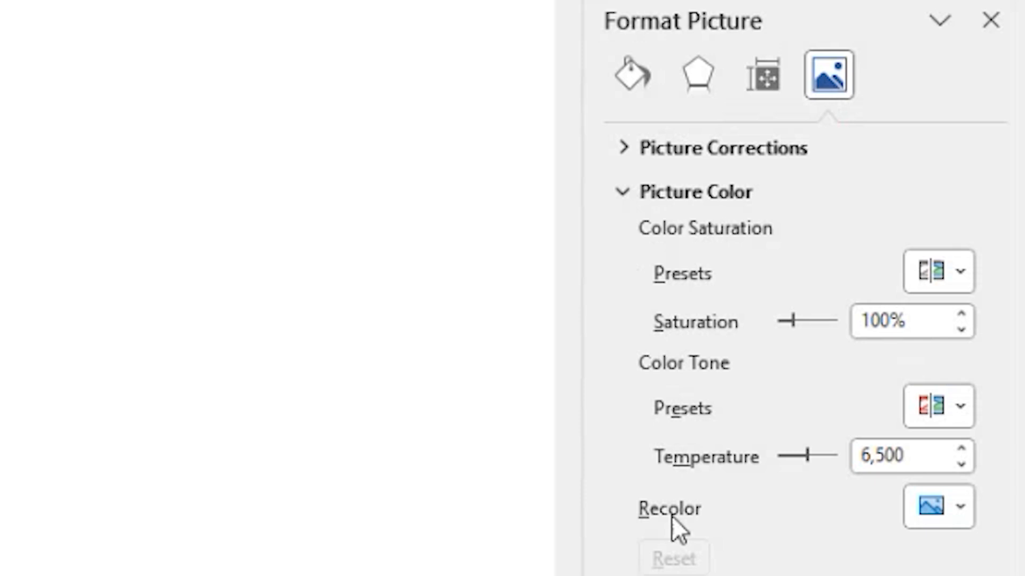
pyautogui.click(940, 506)
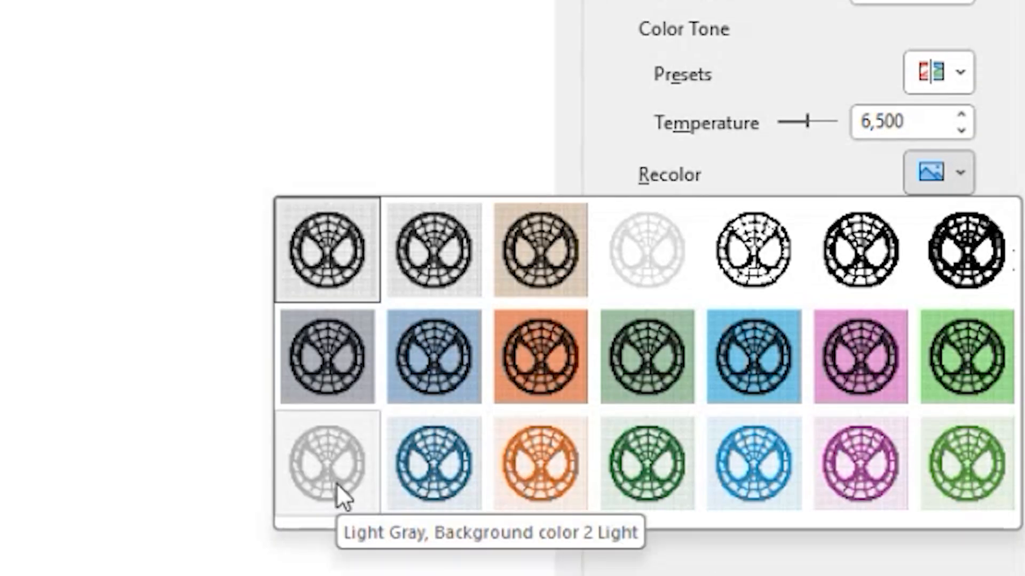
pyautogui.click(336, 482)
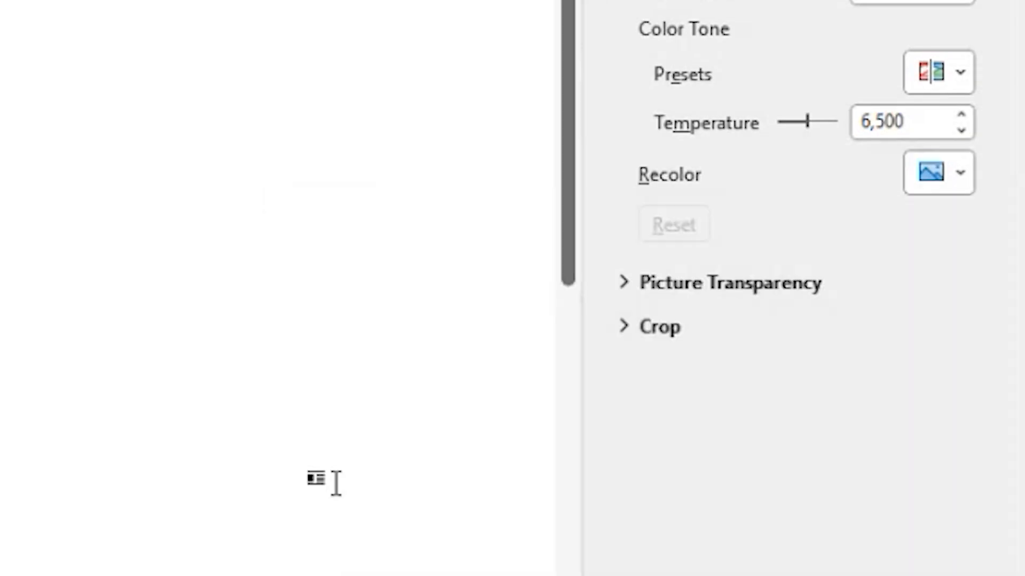
# Step: Apply the Photocopy artistic effect to the logo picture
pyautogui.click(704, 78)
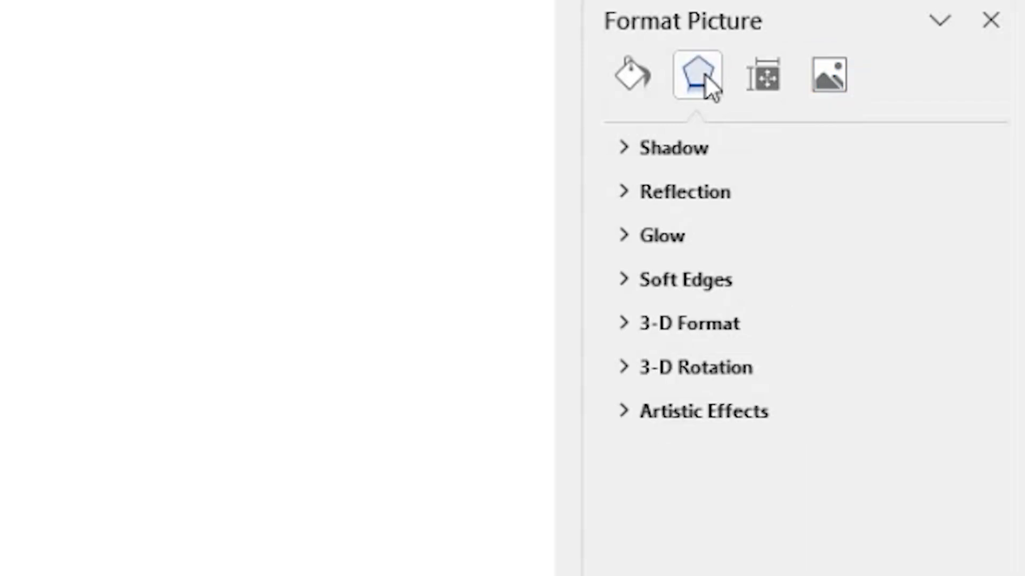
pyautogui.click(621, 411)
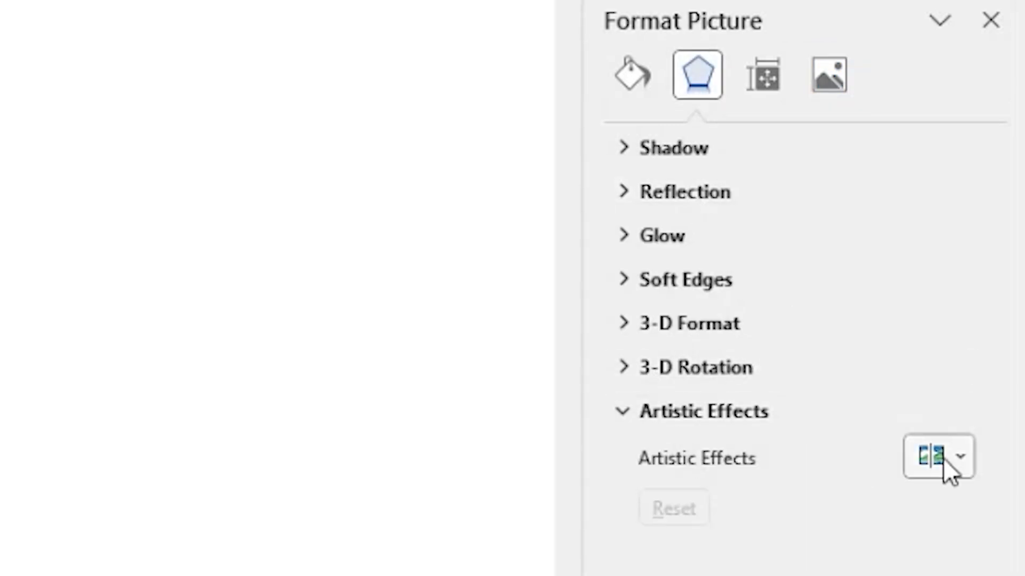
pyautogui.click(955, 465)
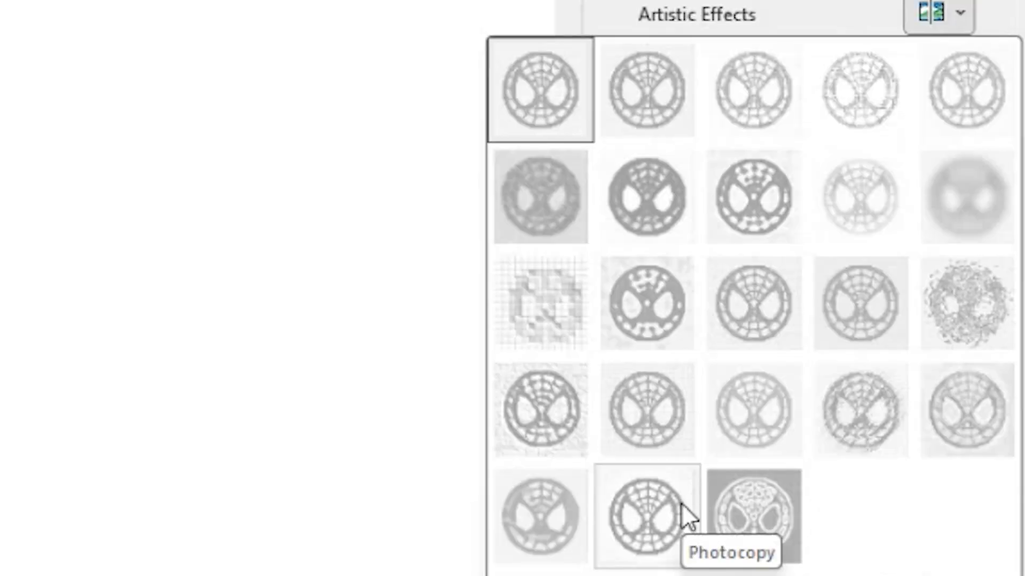
pyautogui.click(681, 504)
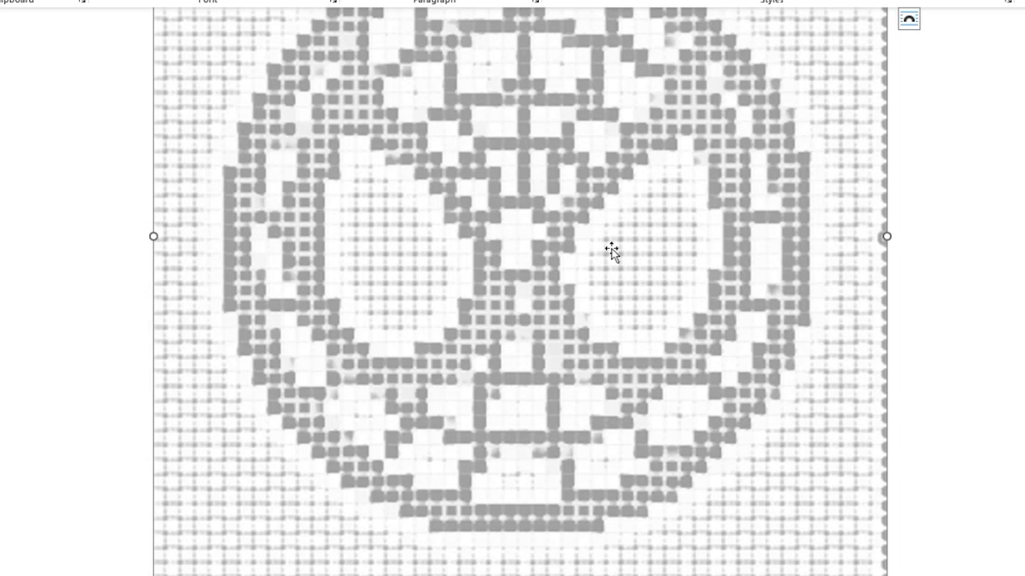
# Step: Copy the light gray logo picture from the document, switch to Paint and paste it onto the canvas
pyautogui.click(953, 276)
pyautogui.click(775, 244)
pyautogui.click(396, 566)
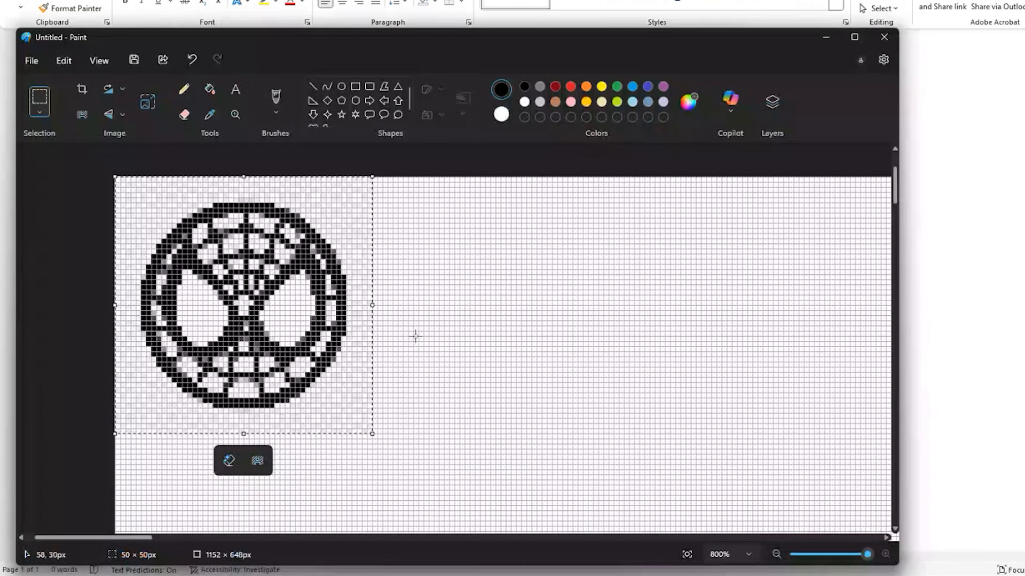
pyautogui.click(415, 337)
pyautogui.hotkey('ctrl', 'v')
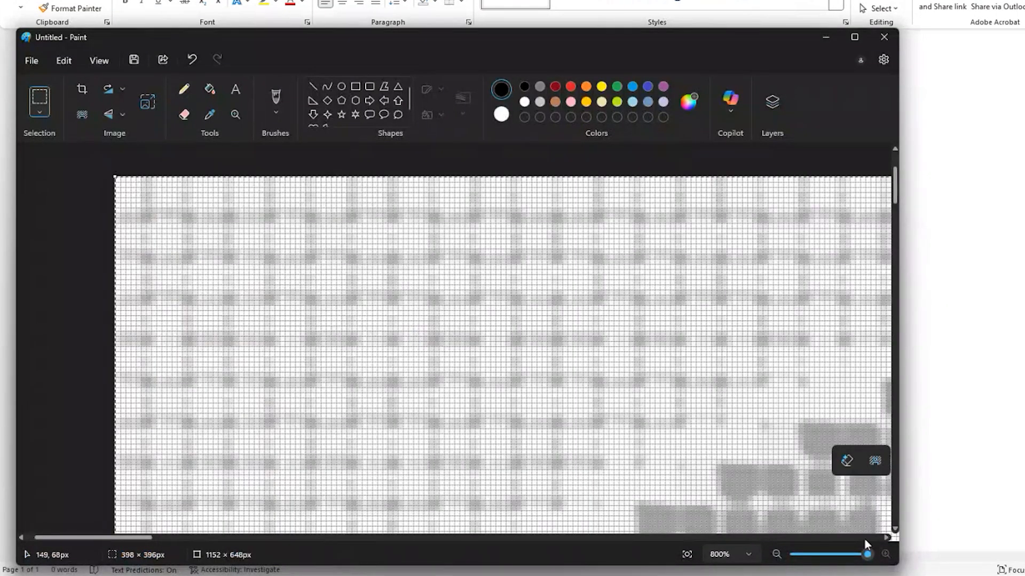
# Step: Reduce the canvas magnification to 299% and turn off the gridlines
pyautogui.moveTo(865, 556); pyautogui.dragTo(816, 556)
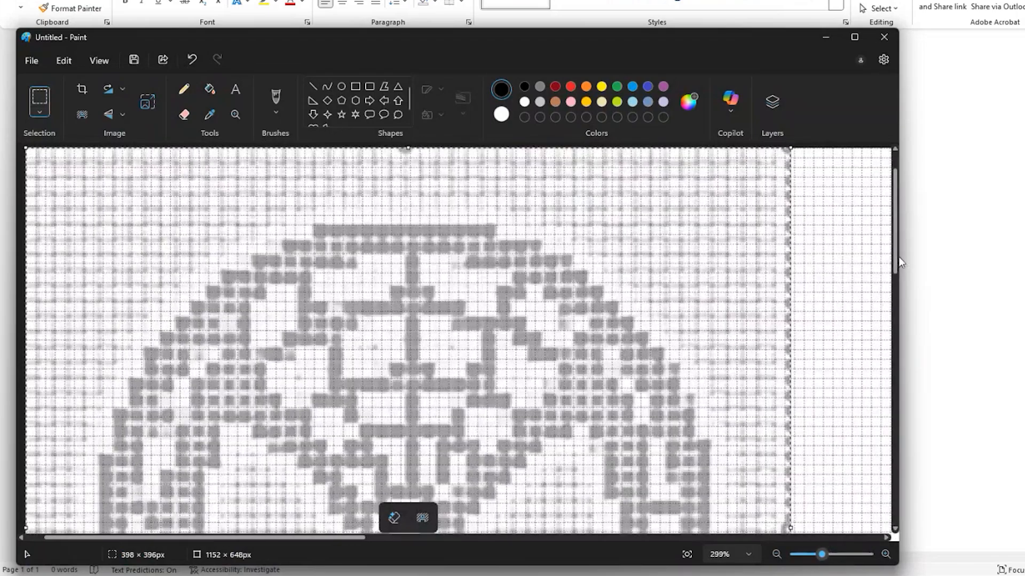
pyautogui.moveTo(897, 257); pyautogui.dragTo(898, 266)
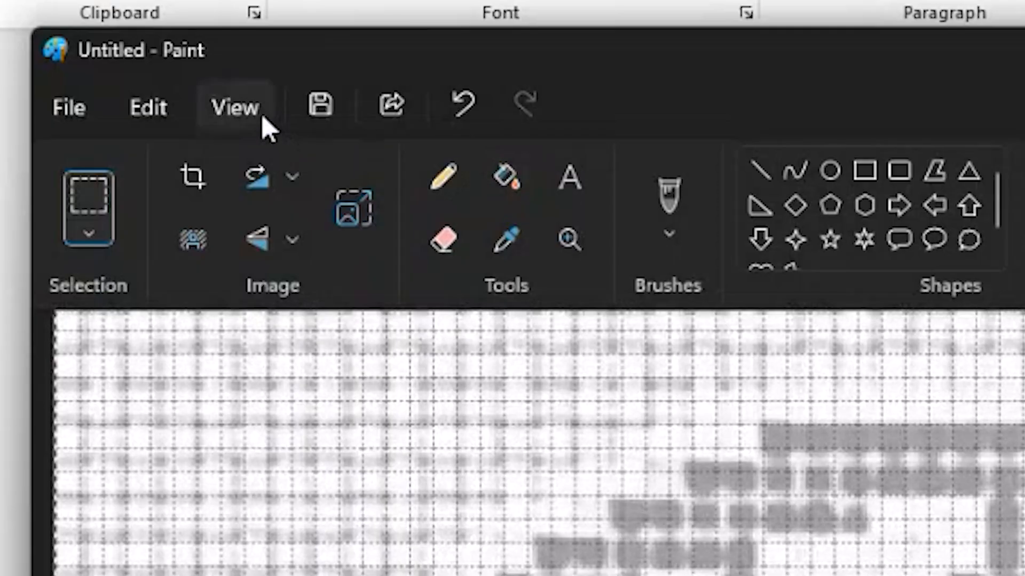
pyautogui.click(249, 109)
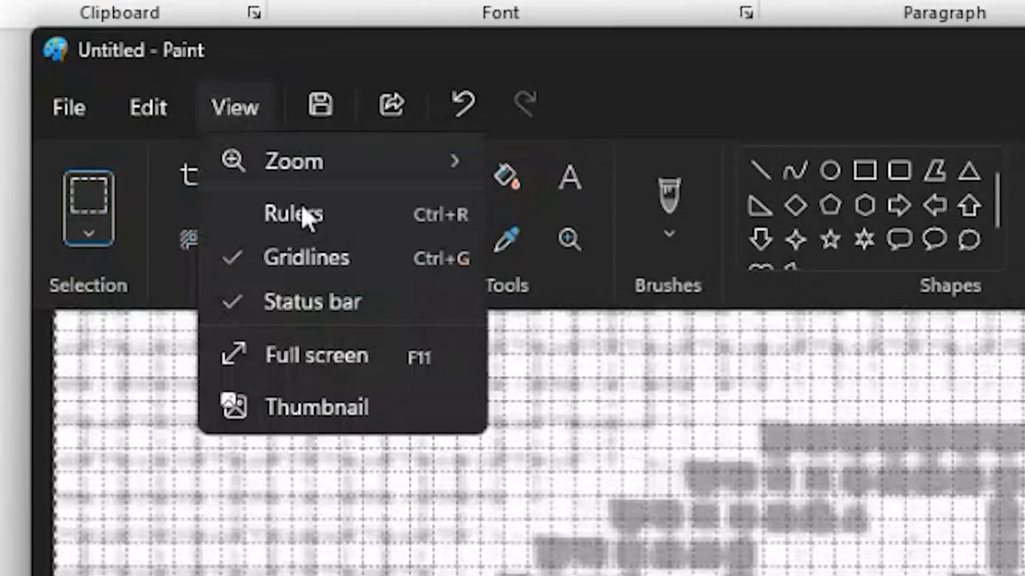
pyautogui.click(283, 249)
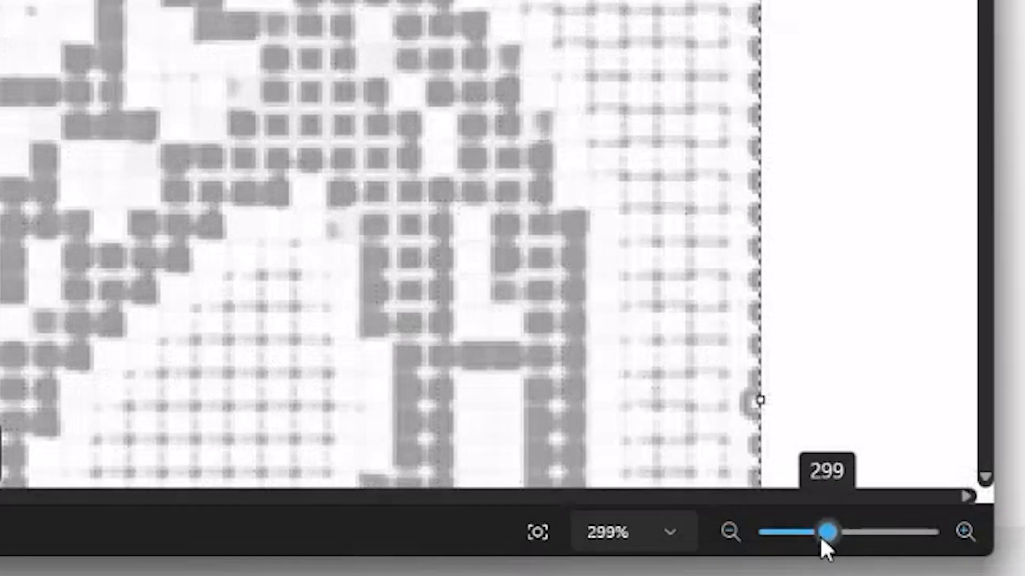
# Step: Shrink the canvas on its width and height so it fits the pasted logo picture without white space
pyautogui.moveTo(820, 536); pyautogui.dragTo(797, 538)
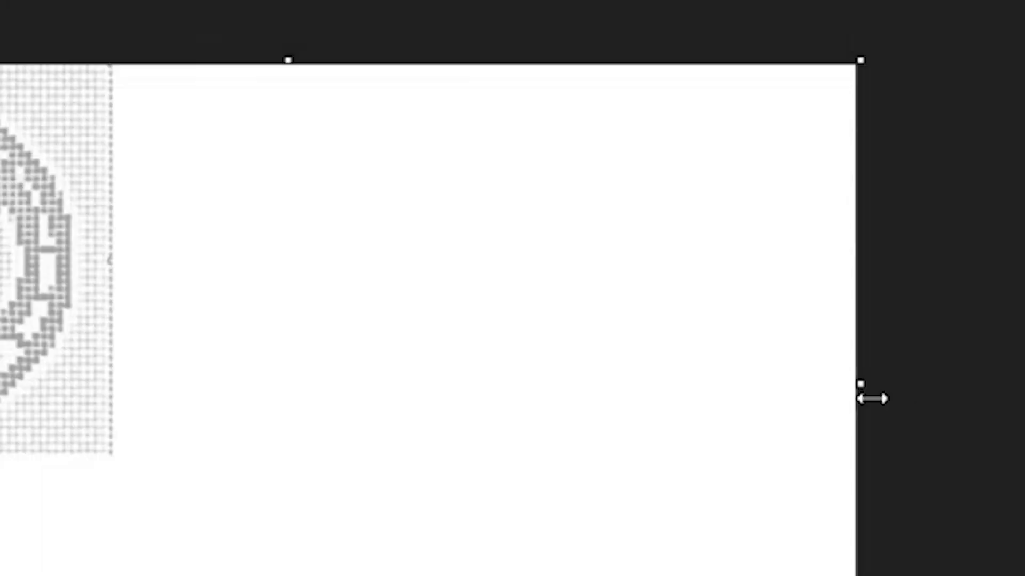
pyautogui.moveTo(865, 389); pyautogui.dragTo(503, 386)
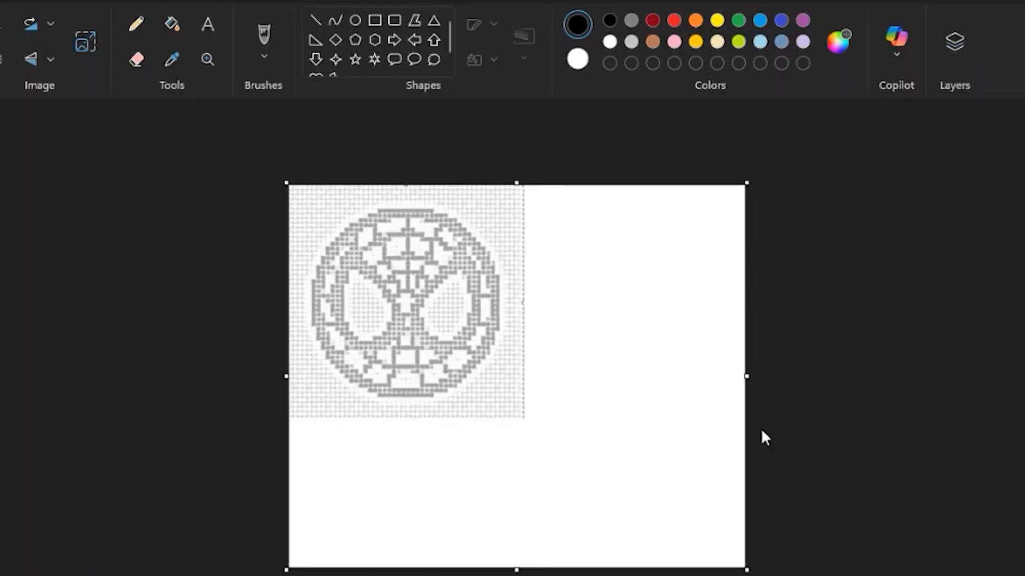
pyautogui.moveTo(747, 377); pyautogui.dragTo(525, 360)
pyautogui.moveTo(531, 569); pyautogui.dragTo(533, 421)
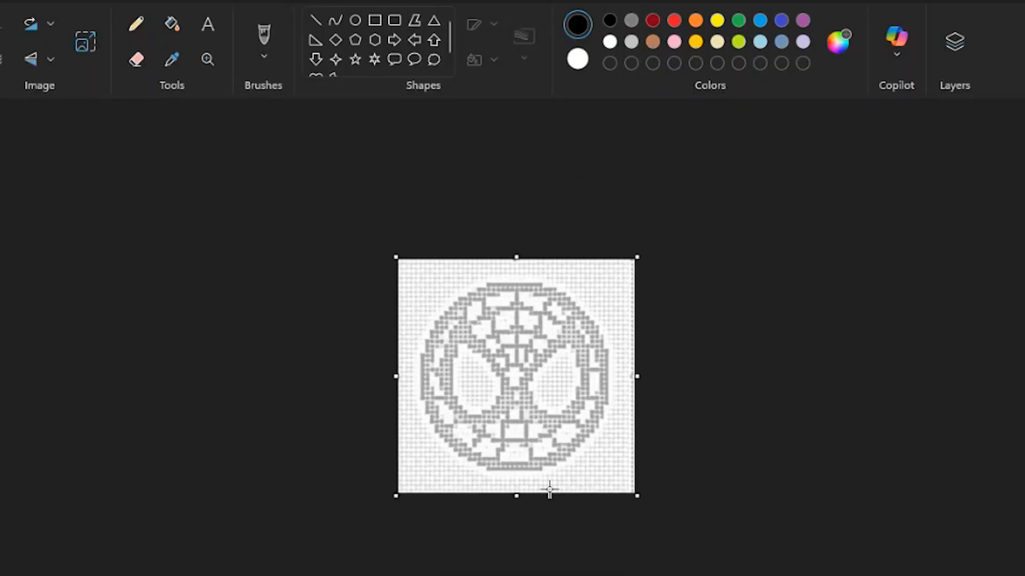
pyautogui.scroll(2, 524, 440)
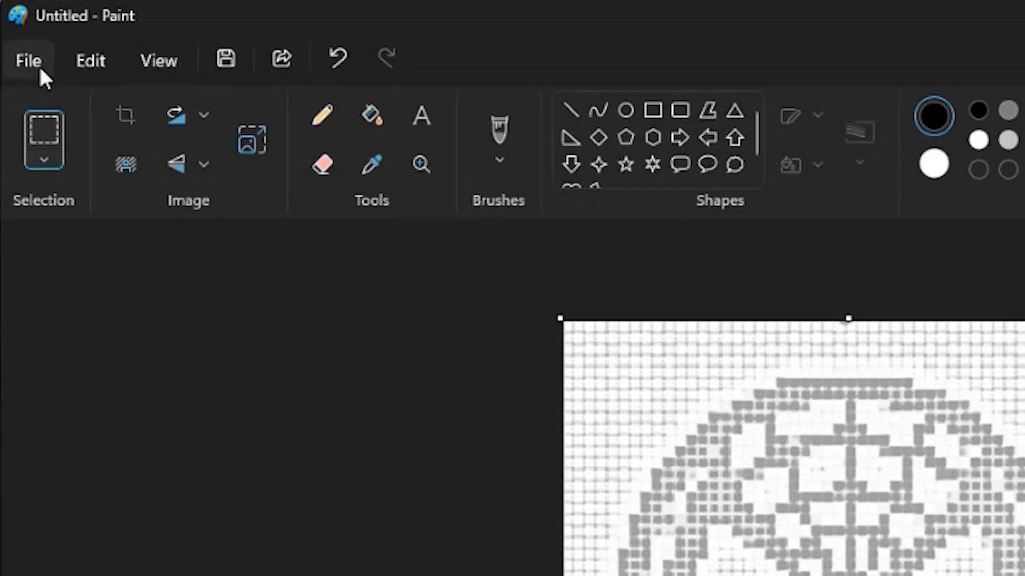
# Step: Start saving the picture in PNG format and browse to the P3 folder inside Documents, 2024_2025_Demo
pyautogui.click(37, 66)
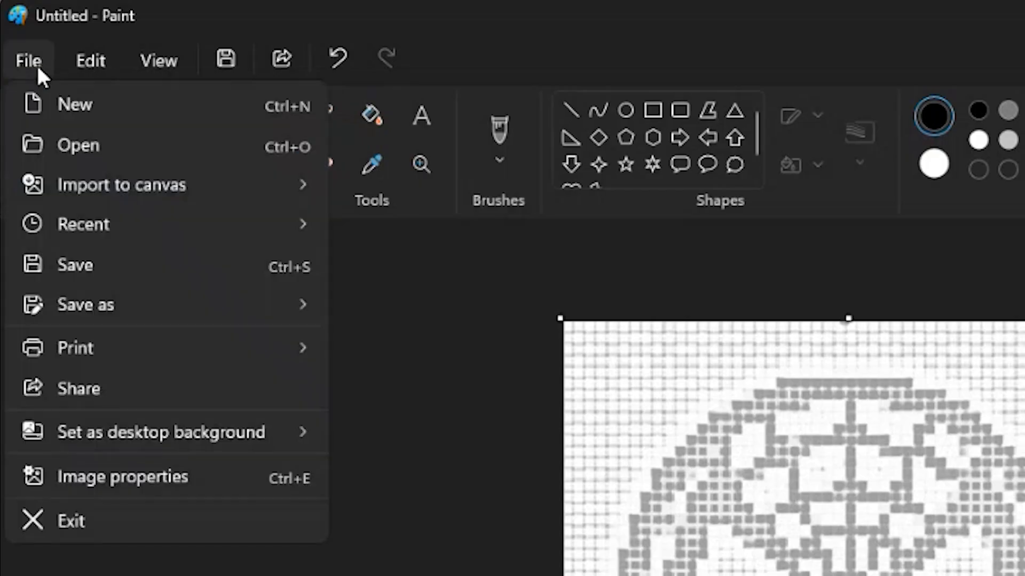
pyautogui.moveTo(136, 302)
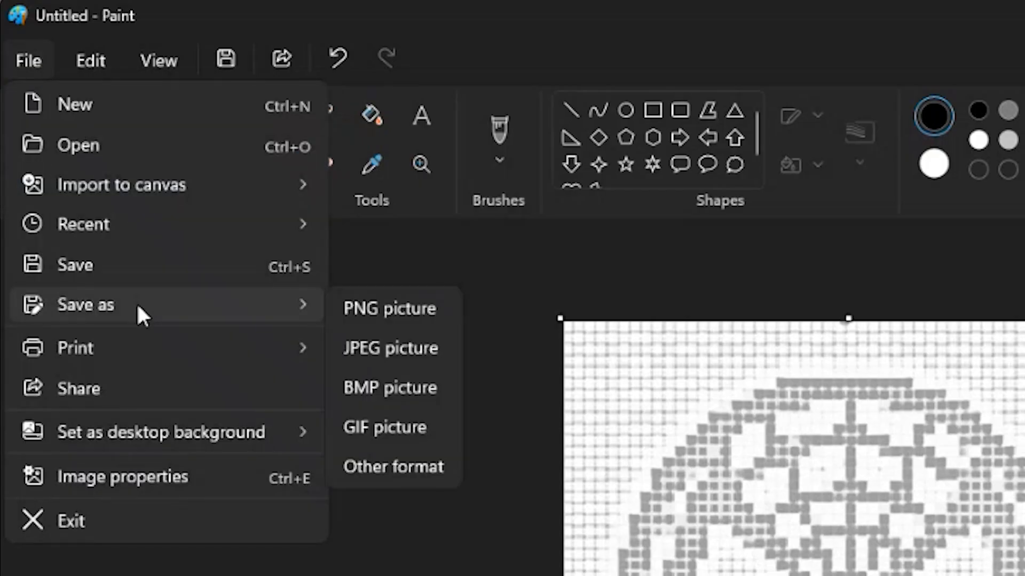
pyautogui.click(369, 310)
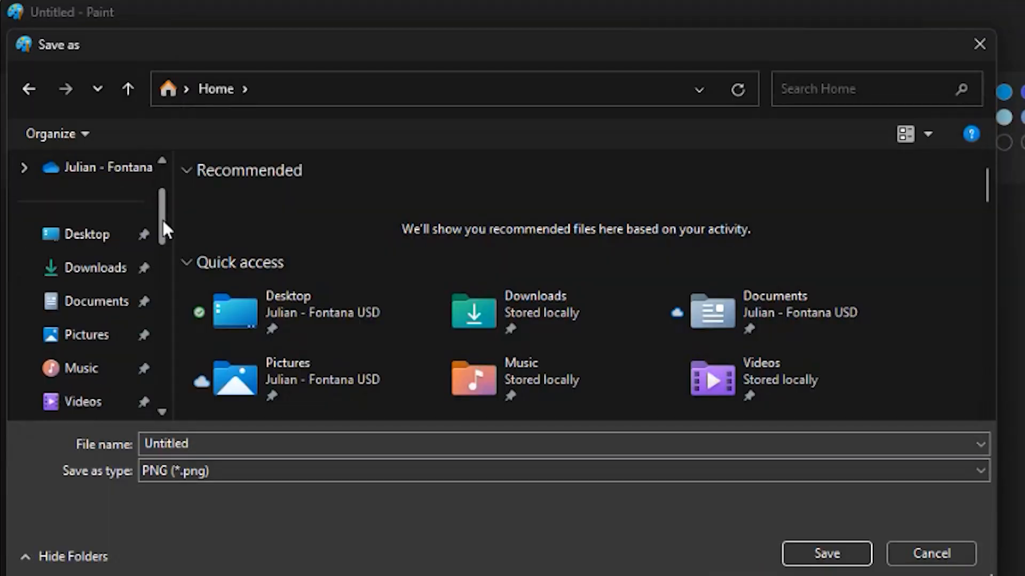
pyautogui.moveTo(162, 220); pyautogui.dragTo(164, 201)
pyautogui.click(70, 246)
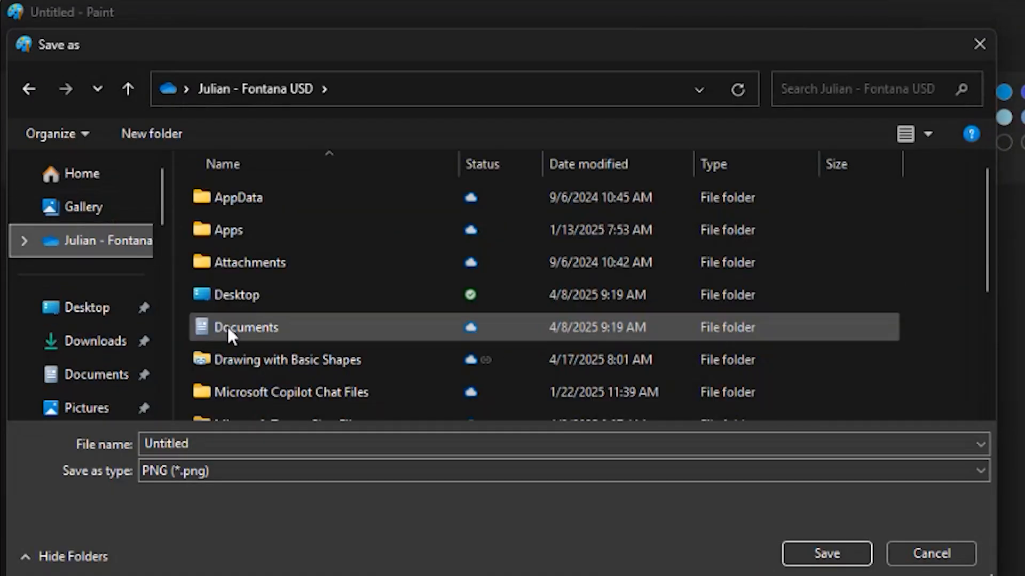
pyautogui.doubleClick(229, 328)
pyautogui.moveTo(161, 214)
pyautogui.mouseDown()
pyautogui.moveTo(160, 261)
pyautogui.moveTo(158, 226)
pyautogui.mouseUp()
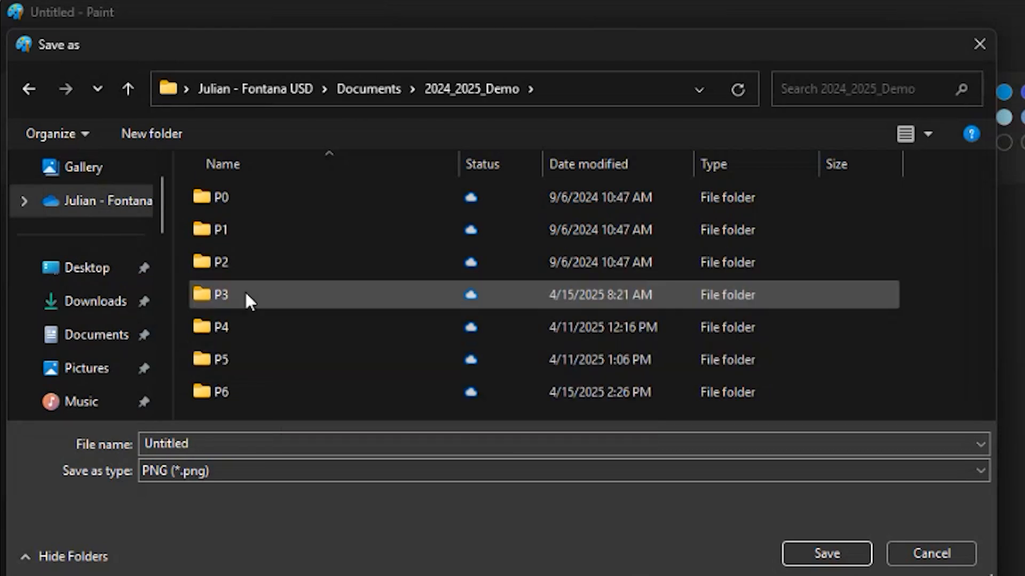
pyautogui.doubleClick(246, 295)
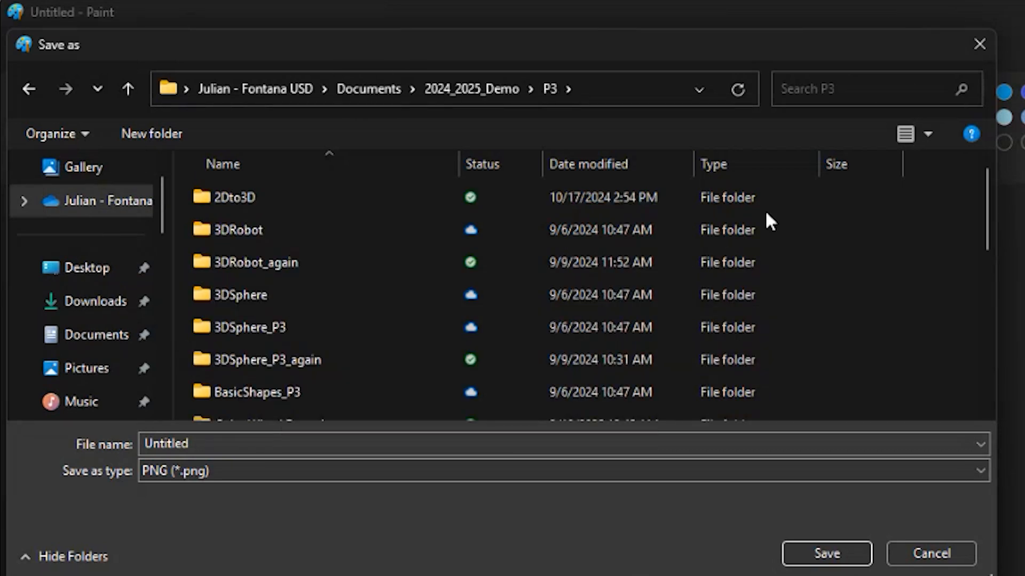
# Step: Create a folder named Pixel inside P3 and save the picture in it as Spiderman_Ref
pyautogui.click(181, 139)
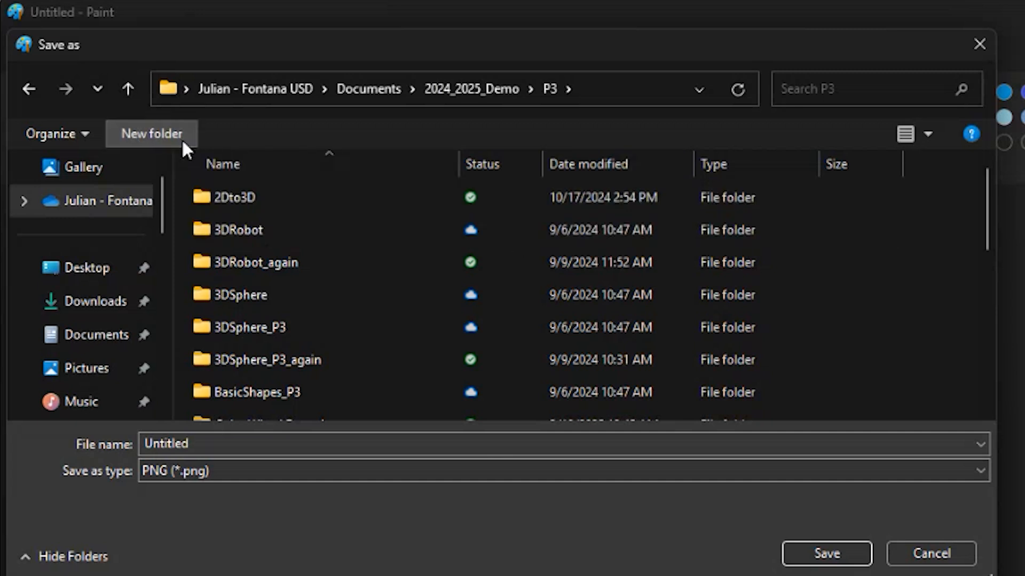
pyautogui.write('Pixel')
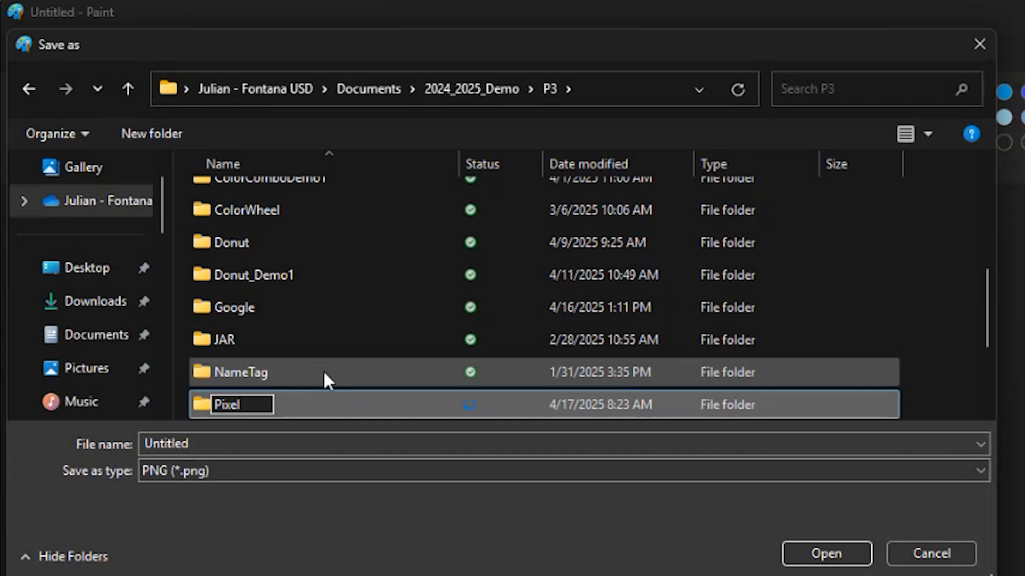
pyautogui.click(354, 373)
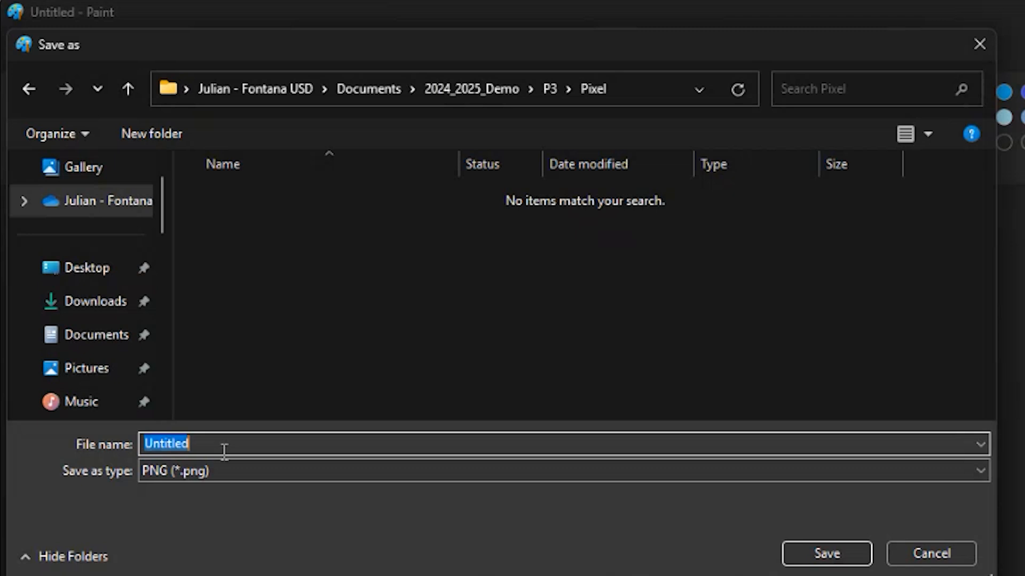
pyautogui.write('Spiderman_Ref')
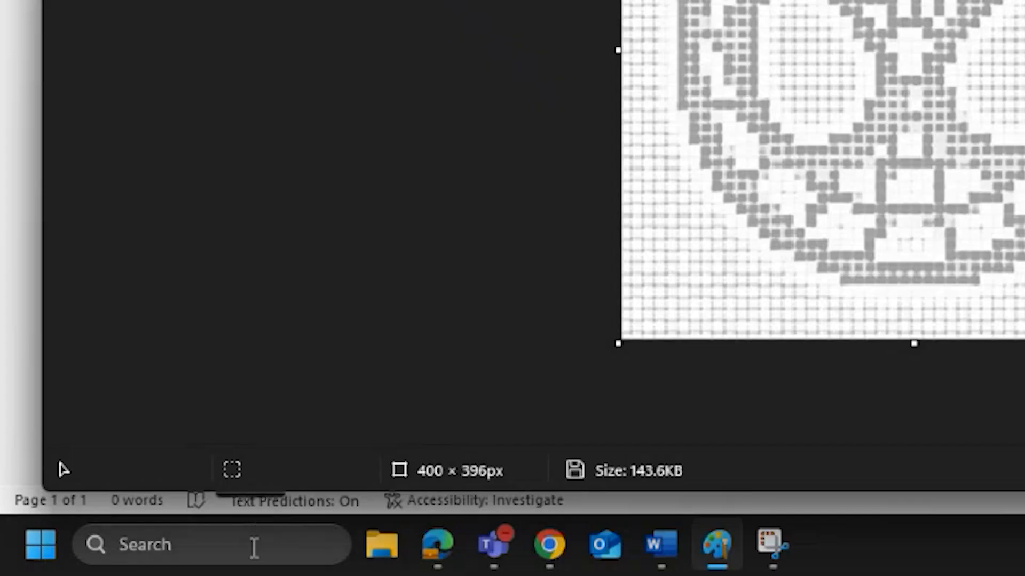
# Step: Search the computer for Inkscape and launch it
pyautogui.click(254, 547)
pyautogui.write('inkscape')
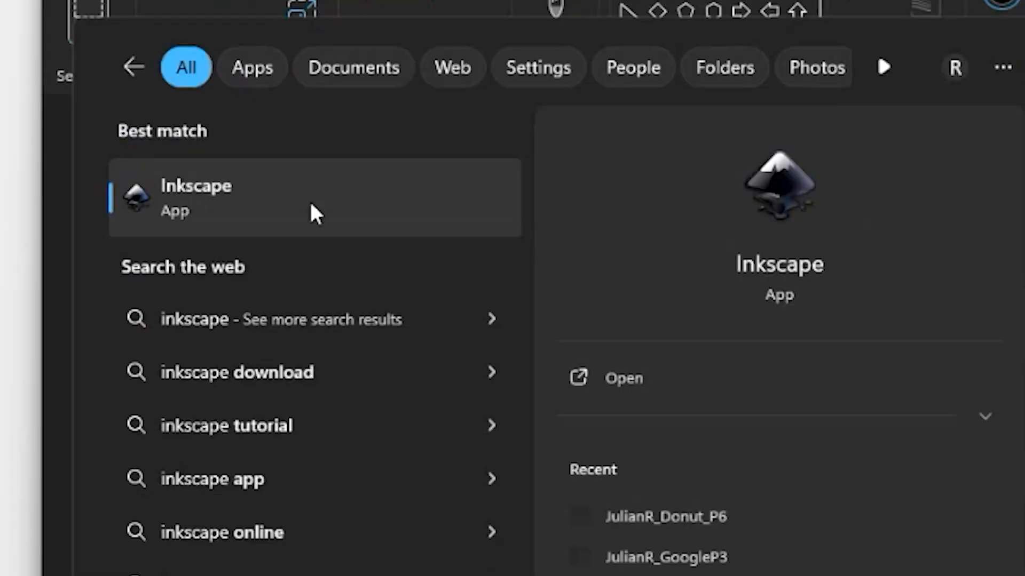
pyautogui.click(311, 213)
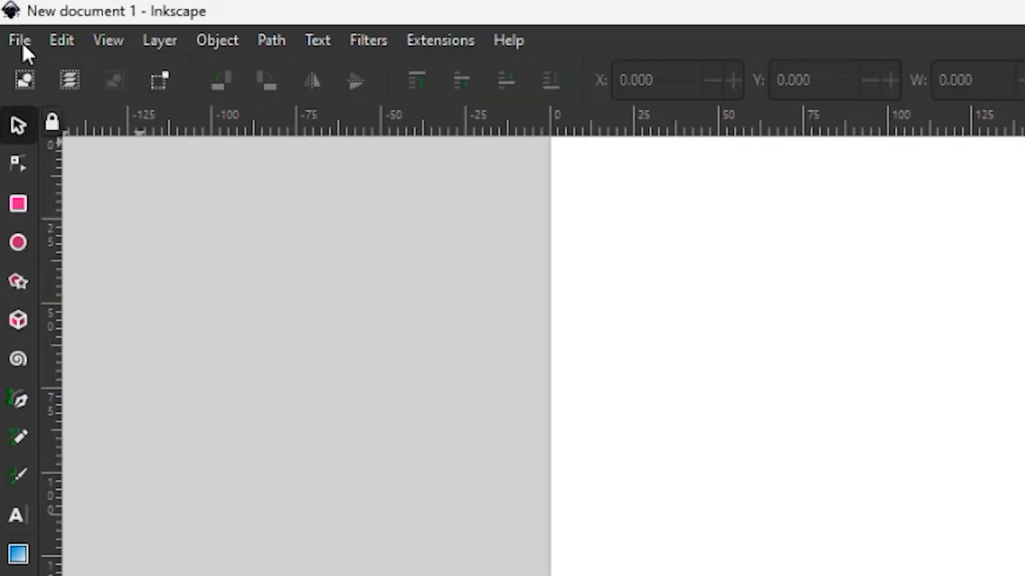
# Step: Create a new document from the Blank Page template with a landscape Letter 8.5 × 11 in page
pyautogui.click(13, 5)
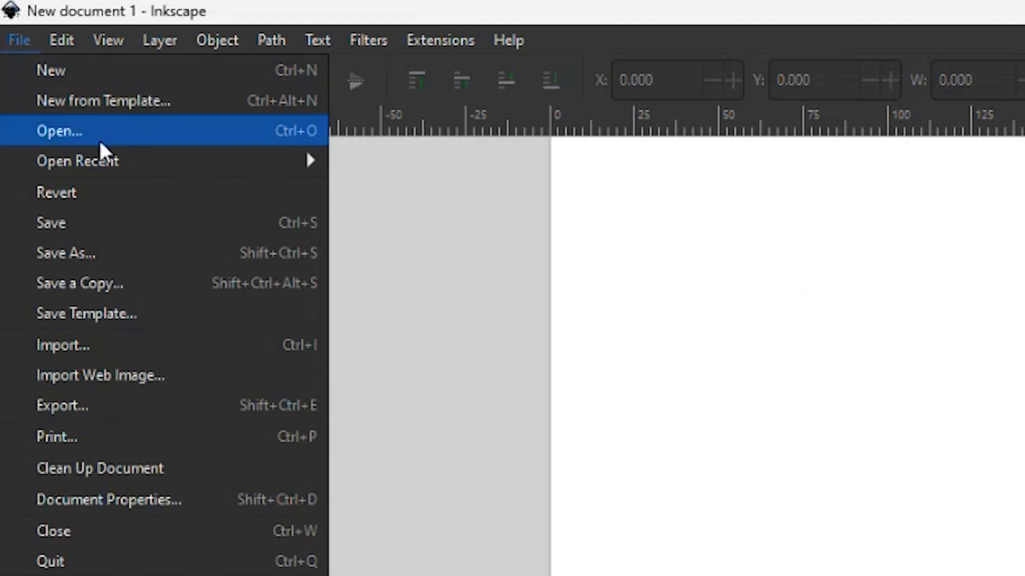
pyautogui.click(91, 106)
pyautogui.click(196, 288)
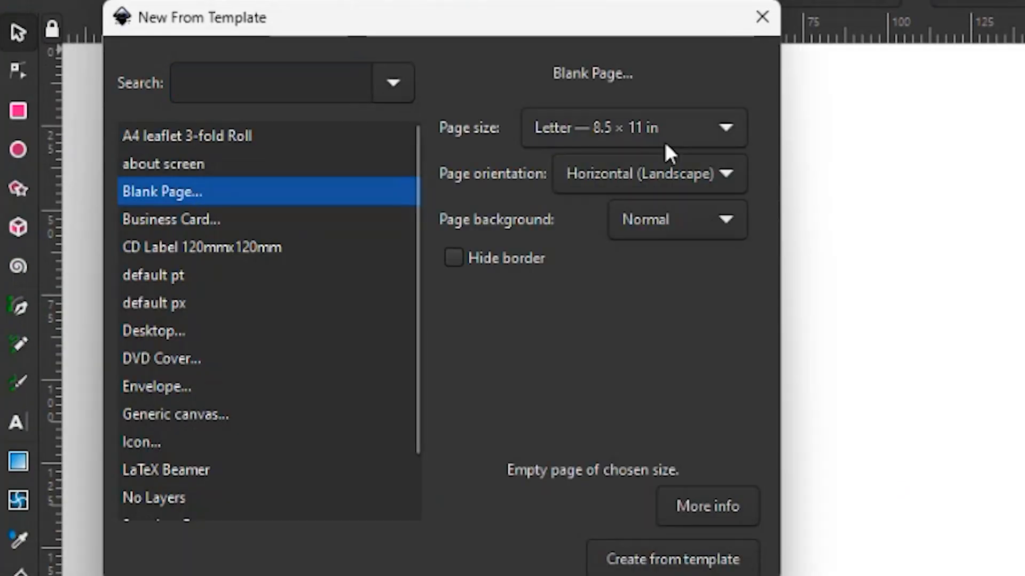
pyautogui.click(619, 569)
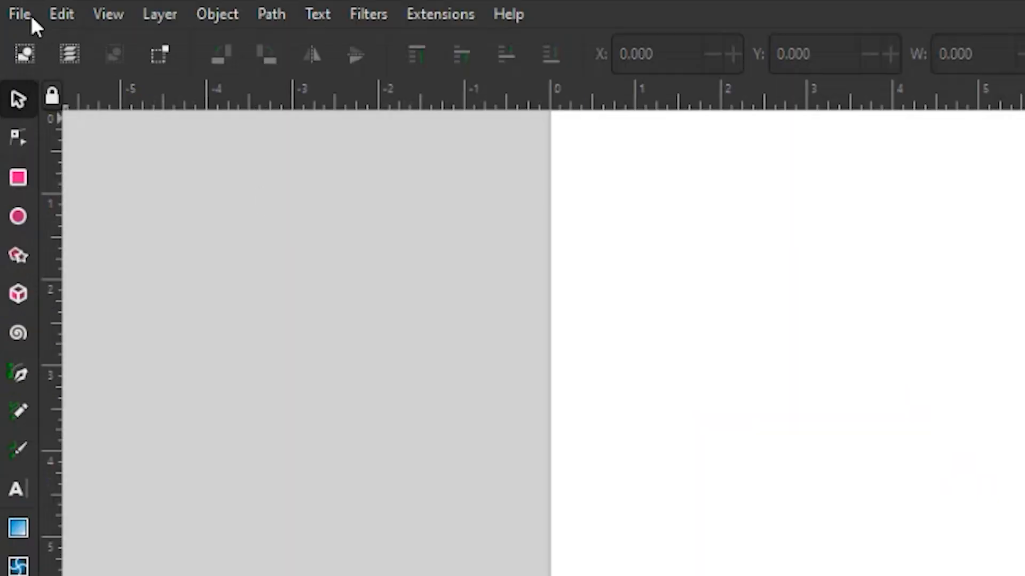
# Step: Start importing a file and browse to the Pixel folder inside Documents, 2024_2025_Demo, P3
pyautogui.click(26, 11)
pyautogui.click(40, 318)
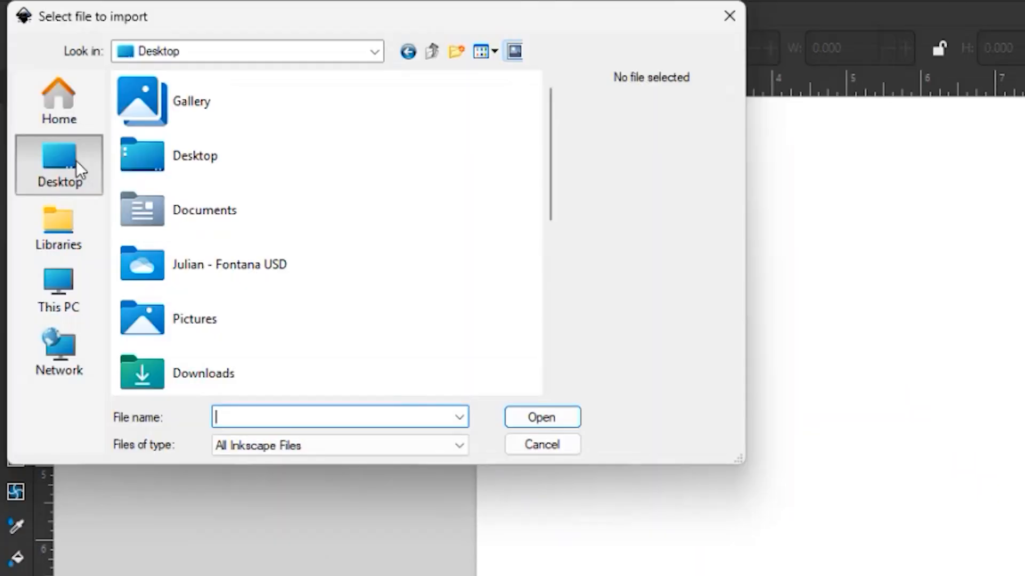
pyautogui.doubleClick(225, 266)
pyautogui.doubleClick(202, 190)
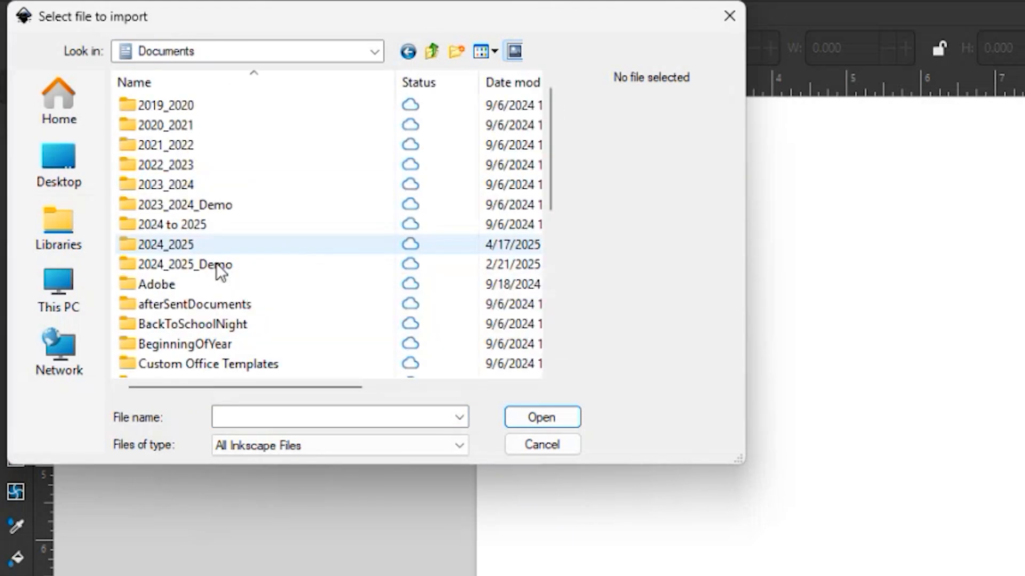
pyautogui.doubleClick(216, 265)
pyautogui.click(158, 165)
pyautogui.doubleClick(158, 165)
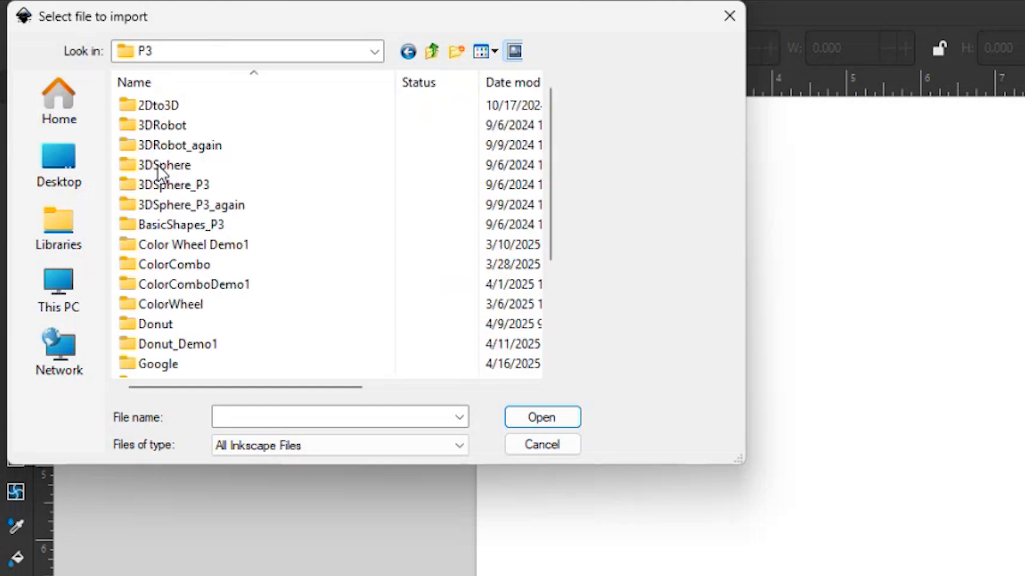
pyautogui.scroll(-3, 494, 270)
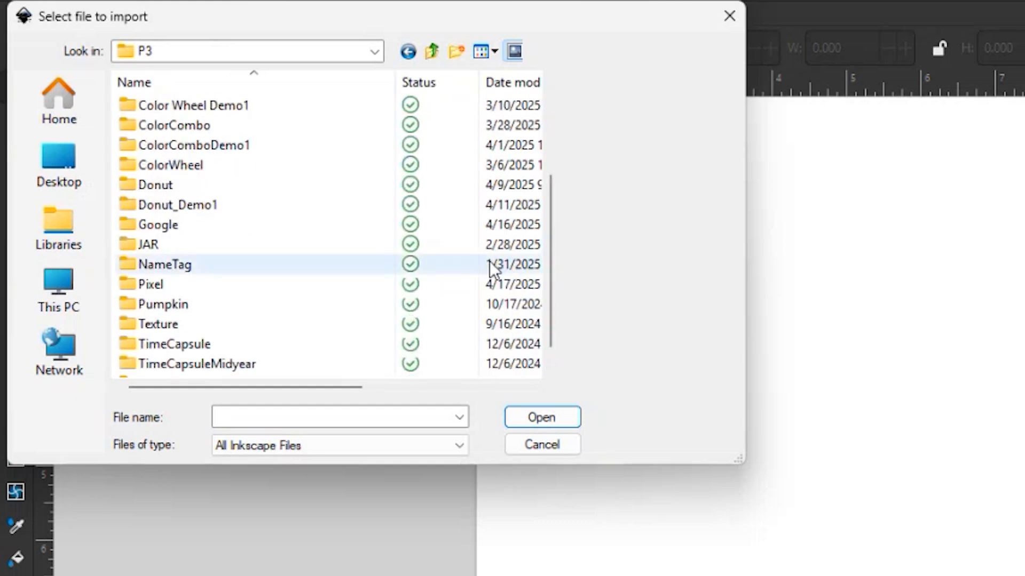
pyautogui.doubleClick(150, 284)
# Step: Import the Spiderman_Ref PNG as an embedded image with the DPI from file and automatic rendering mode
pyautogui.click(210, 174)
pyautogui.click(562, 410)
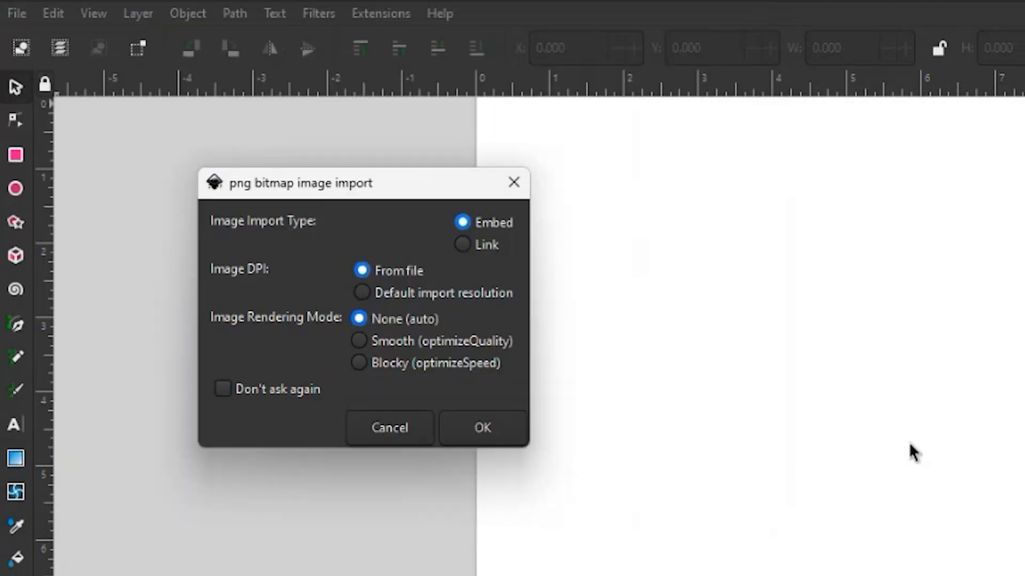
pyautogui.click(502, 431)
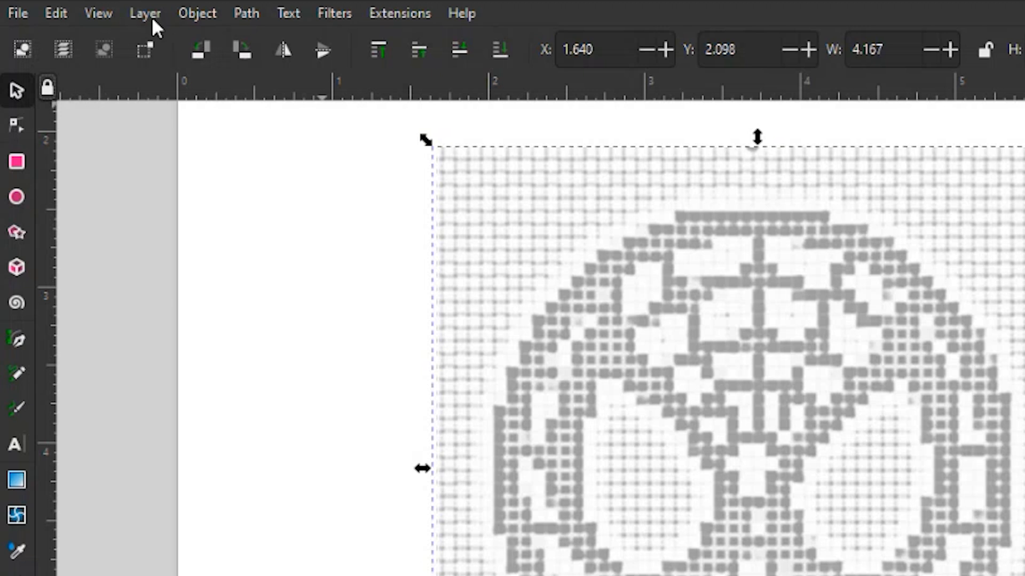
# Step: Rename the imported image in Layer 1 as ref and lock it
pyautogui.click(151, 17)
pyautogui.click(183, 39)
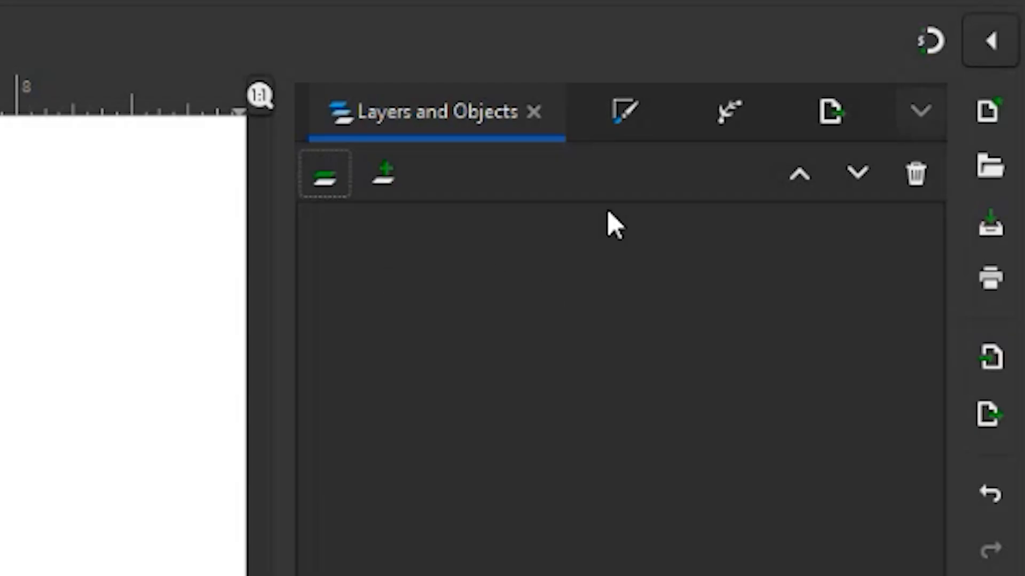
pyautogui.click(599, 129)
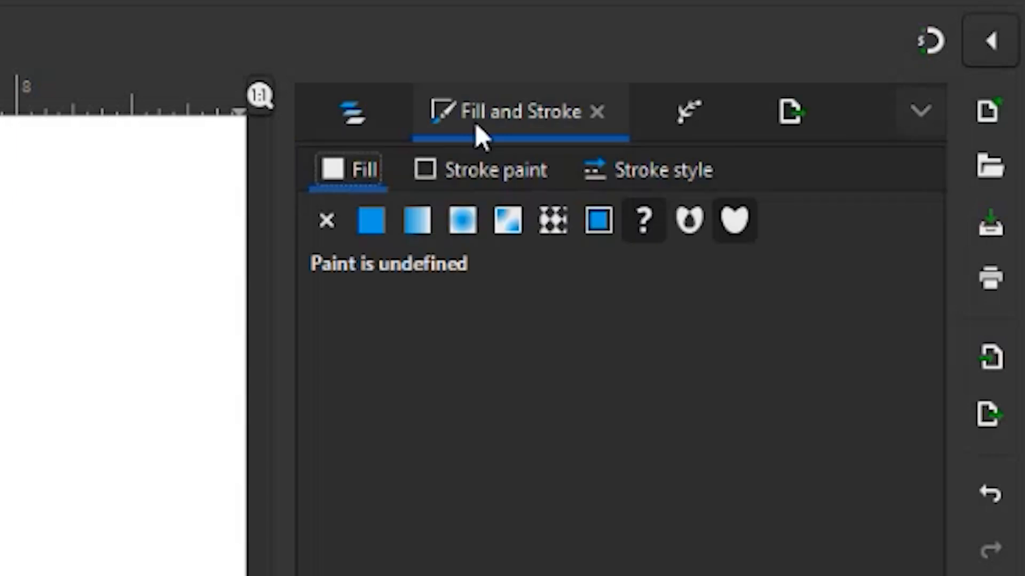
pyautogui.click(367, 126)
pyautogui.doubleClick(462, 265)
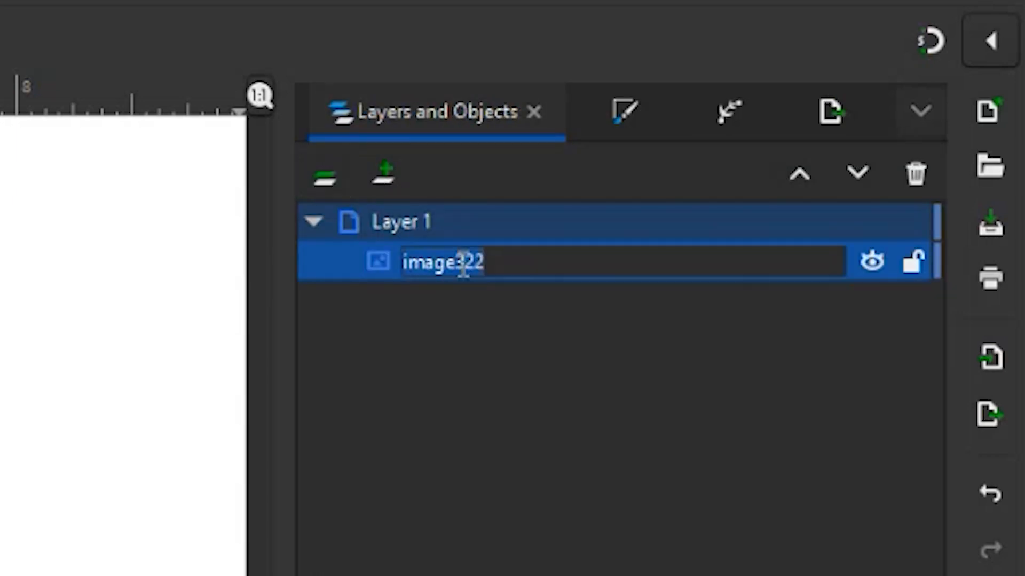
pyautogui.write('ref')
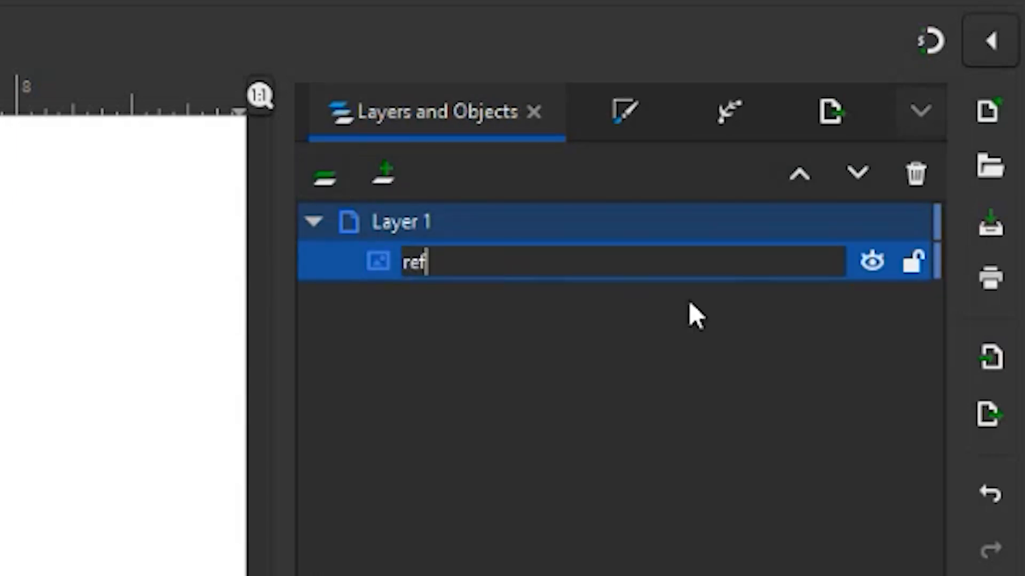
pyautogui.click(914, 262)
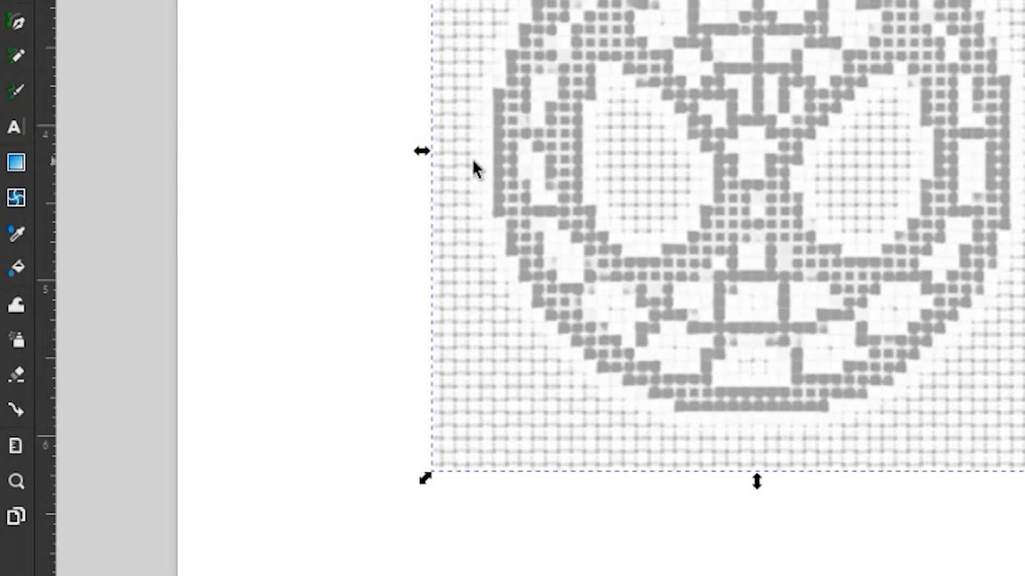
# Step: Trace the branching pixel web piece below the left eye as one closed, stepped shape with the Pen tool
pyautogui.scroll(6, 472, 159)
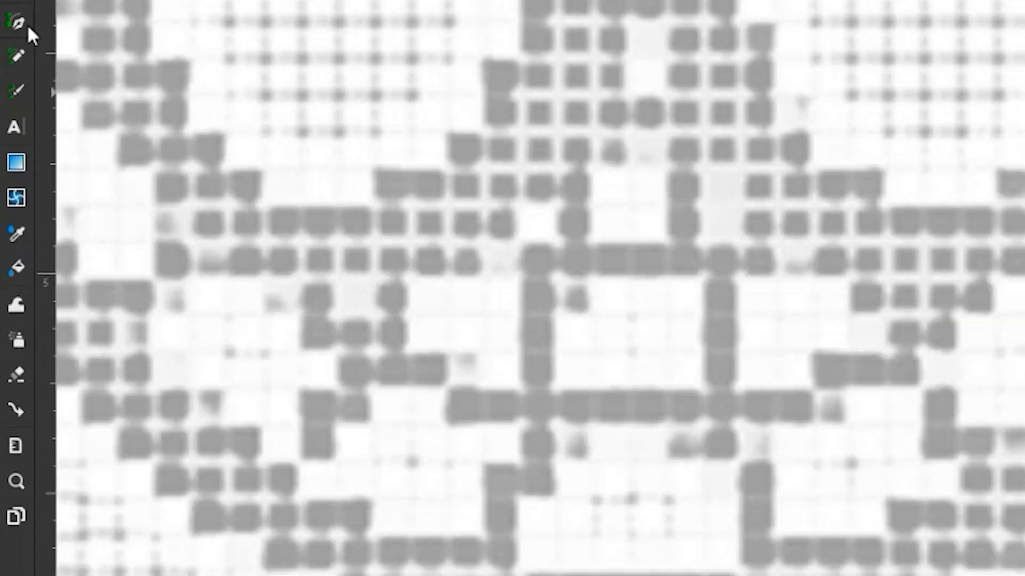
pyautogui.press('p')
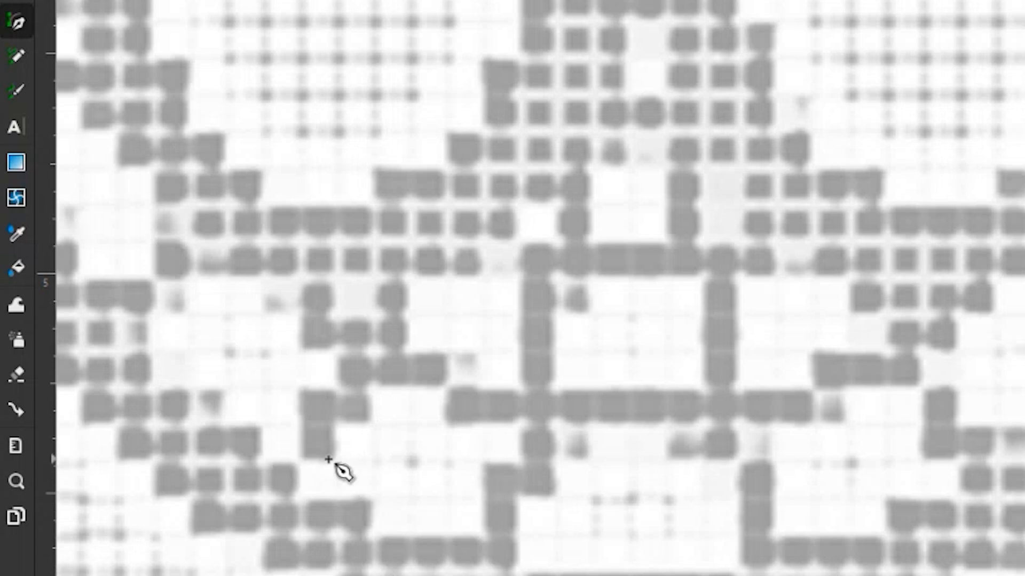
pyautogui.click(337, 388)
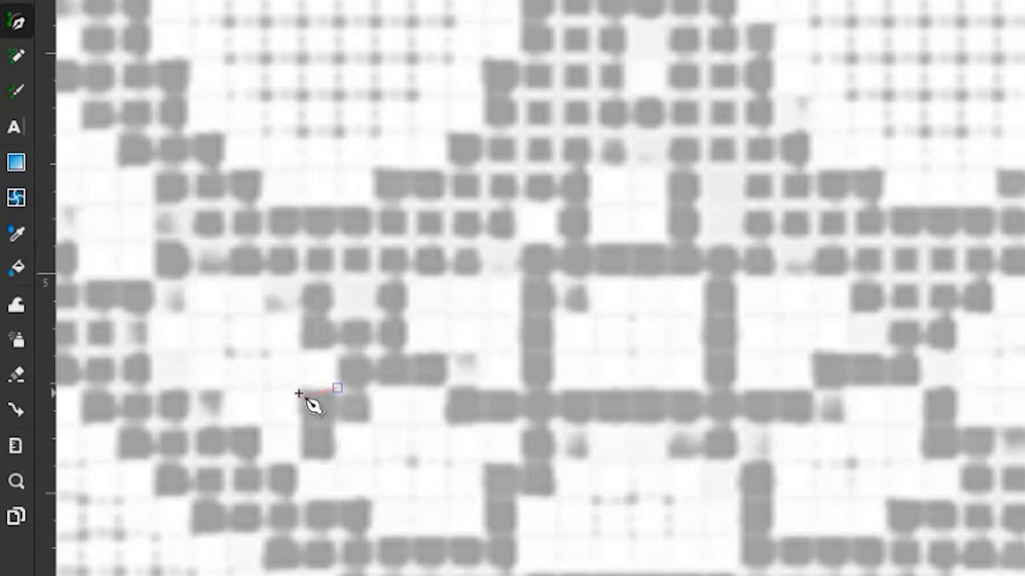
pyautogui.click(298, 389)
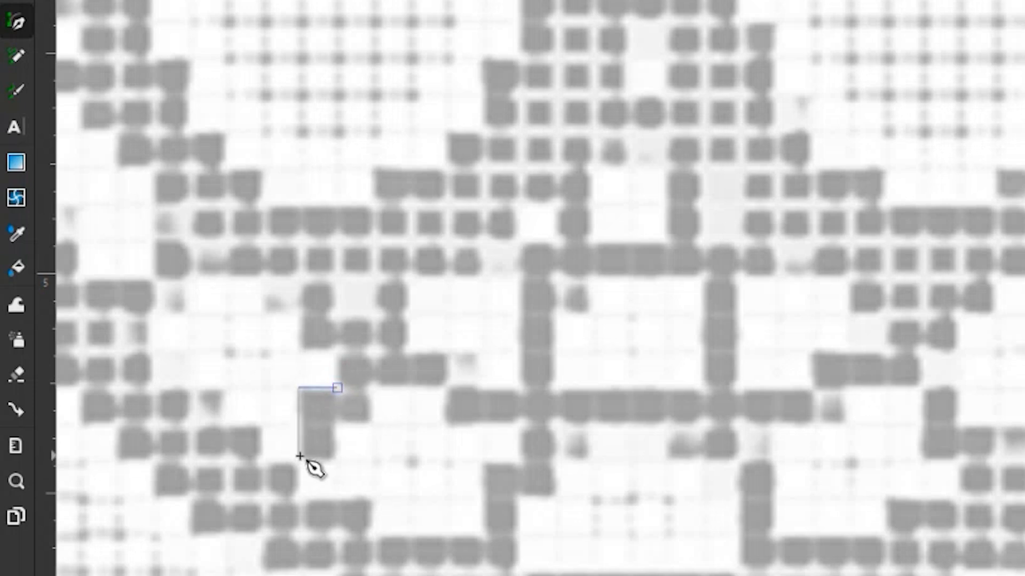
pyautogui.click(297, 460)
pyautogui.click(333, 456)
pyautogui.click(333, 425)
pyautogui.click(368, 426)
pyautogui.click(368, 386)
pyautogui.click(445, 387)
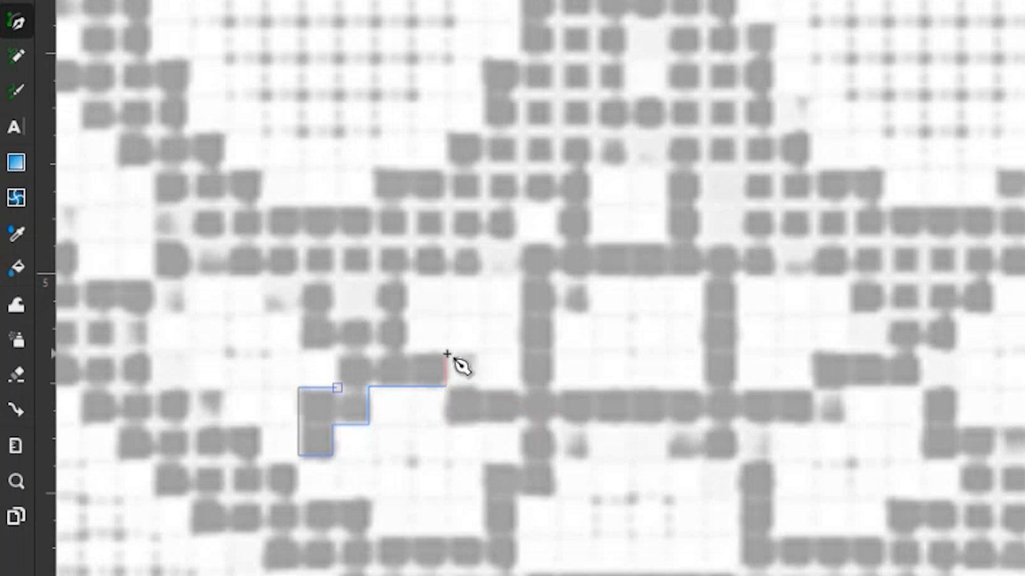
pyautogui.click(407, 354)
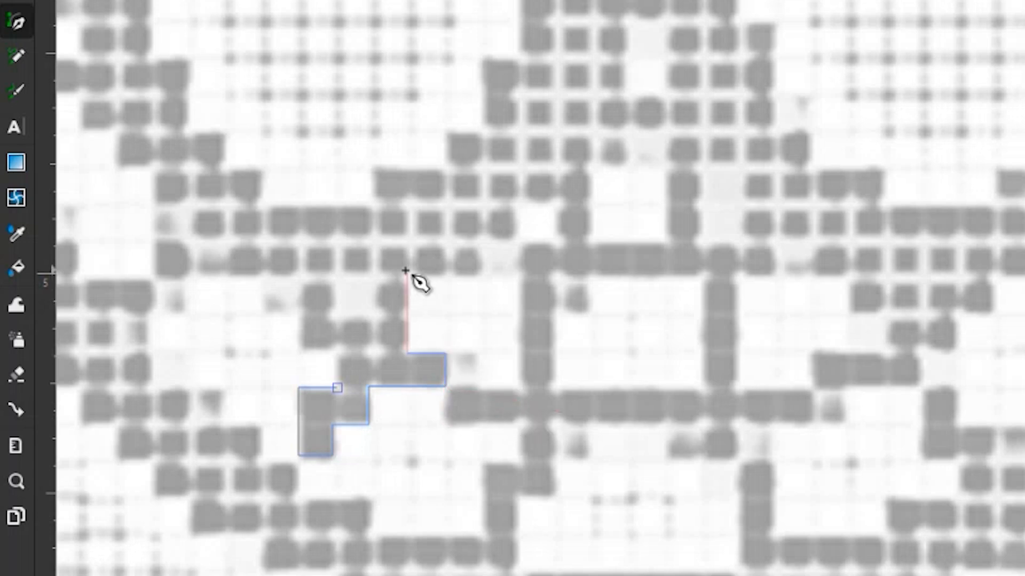
pyautogui.click(406, 270)
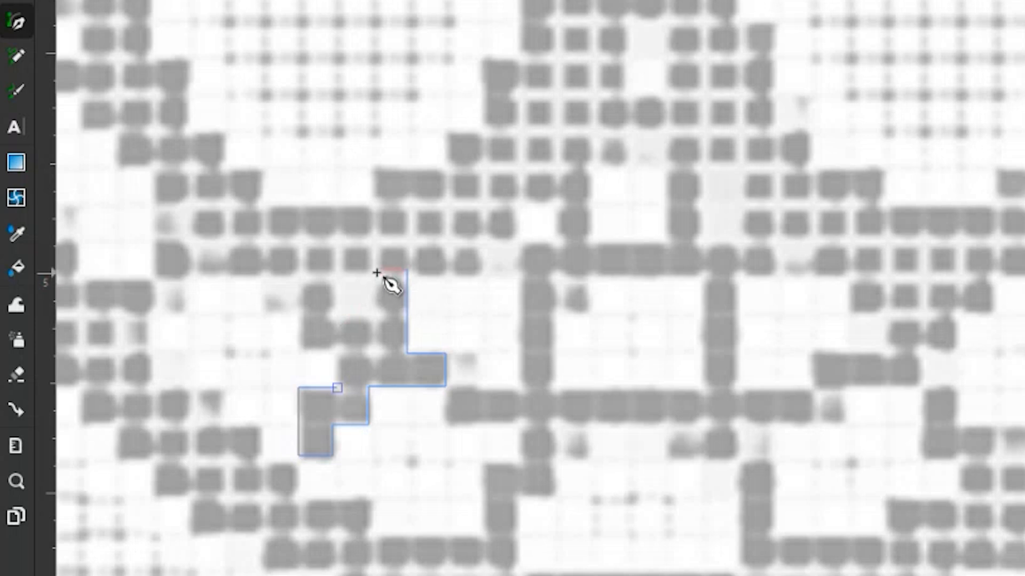
pyautogui.click(377, 316)
pyautogui.click(337, 316)
pyautogui.click(337, 276)
pyautogui.click(302, 277)
pyautogui.click(302, 349)
pyautogui.click(335, 350)
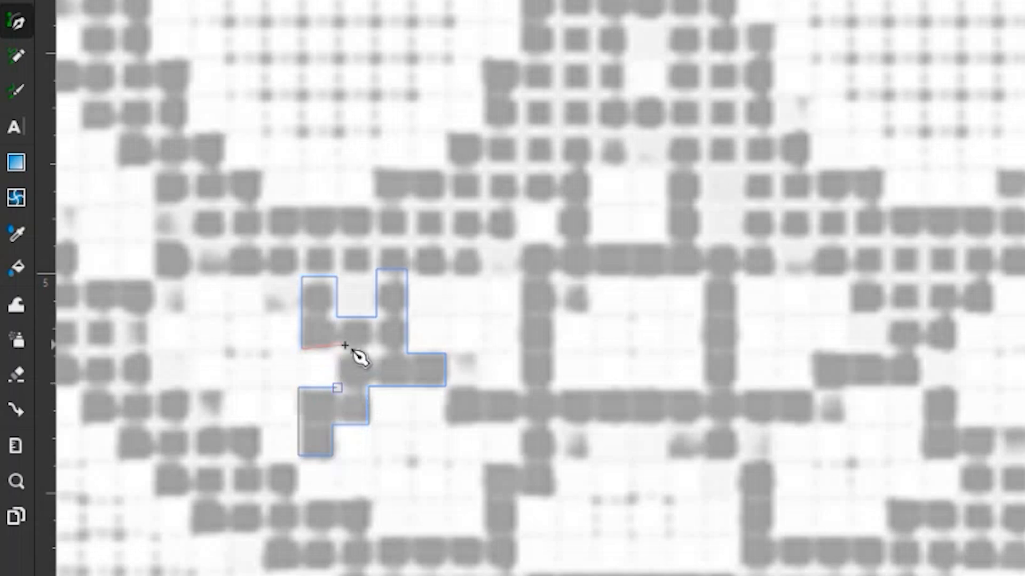
pyautogui.click(337, 387)
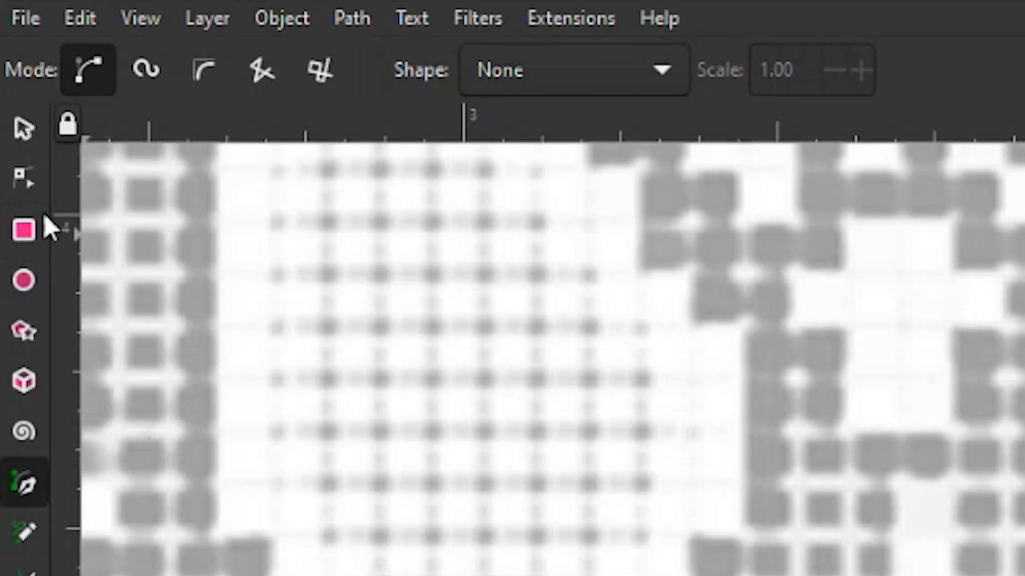
# Step: Align the misplaced inner corner node of the traced web piece and fill the shape with black
pyautogui.click(23, 179)
pyautogui.moveTo(336, 350); pyautogui.dragTo(346, 355)
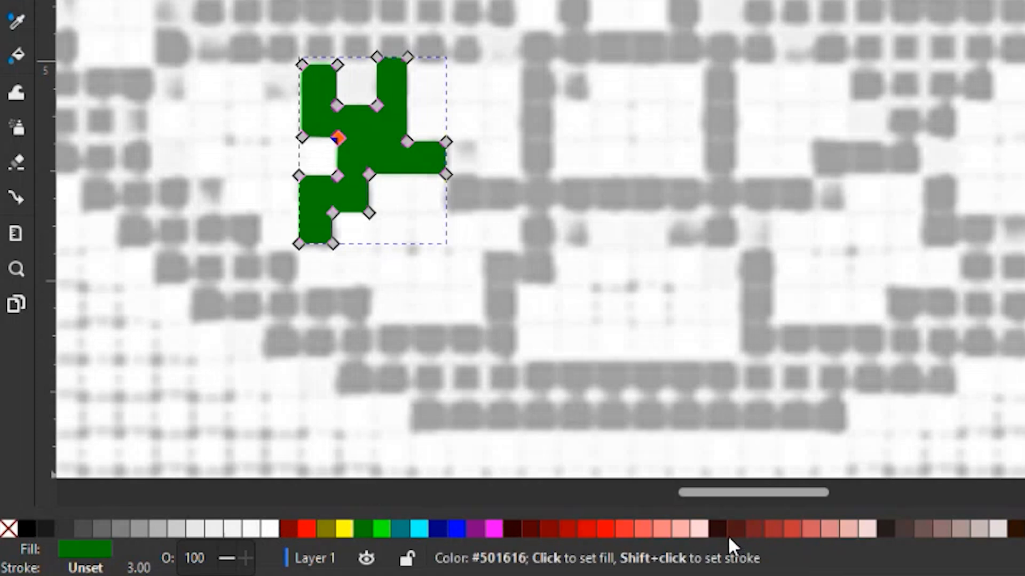
pyautogui.click(28, 528)
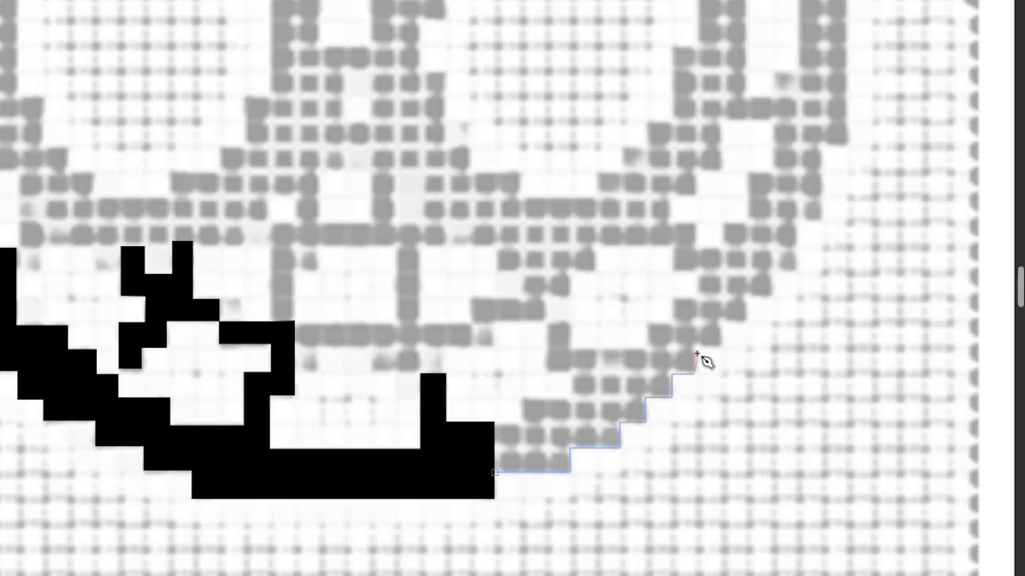
# Step: Trace the stepped outer rim on the logo's lower right, including its inner web stubs, as a closed Pen shape
pyautogui.click(746, 320)
pyautogui.click(797, 271)
pyautogui.click(820, 221)
pyautogui.click(850, 143)
pyautogui.click(850, 66)
pyautogui.click(773, 67)
pyautogui.click(774, 98)
pyautogui.click(721, 97)
pyautogui.click(773, 119)
pyautogui.click(773, 171)
pyautogui.click(748, 220)
pyautogui.click(695, 248)
pyautogui.click(672, 269)
pyautogui.click(673, 298)
pyautogui.click(548, 320)
pyautogui.click(570, 399)
pyautogui.click(524, 399)
pyautogui.click(524, 422)
pyautogui.click(495, 422)
pyautogui.click(495, 473)
# Step: Trace the connected web lines around the central rectangle at the bottom of the mask as one closed Pen shape
pyautogui.scroll(3, 578, 314)
pyautogui.click(296, 470)
pyautogui.click(395, 469)
pyautogui.click(419, 369)
pyautogui.click(446, 368)
pyautogui.click(445, 342)
pyautogui.click(395, 288)
pyautogui.click(371, 288)
pyautogui.click(372, 340)
pyautogui.click(319, 341)
pyautogui.click(296, 286)
pyautogui.click(297, 339)
pyautogui.click(396, 366)
pyautogui.click(395, 444)
pyautogui.click(296, 444)
pyautogui.click(296, 470)
# Step: Adjust the corner nodes of the central web shape to straighten its lower horizontal bar
pyautogui.press('n')
pyautogui.moveTo(296, 444); pyautogui.dragTo(288, 446)
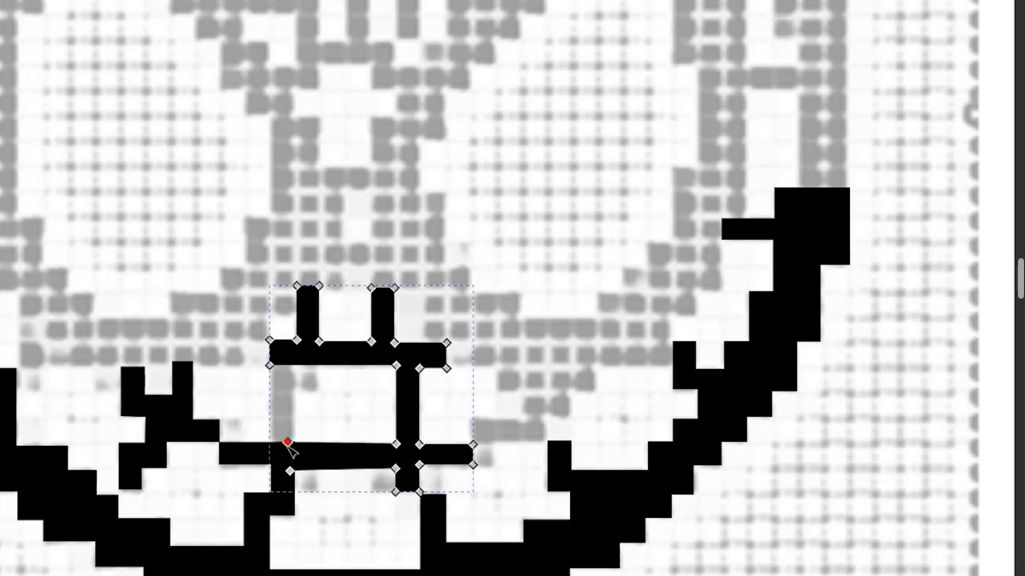
pyautogui.scroll(2, 256, 517)
pyautogui.moveTo(535, 368); pyautogui.dragTo(535, 361)
# Step: Trace the missing vertical bar on the left side of the central rectangle as a closed Pen shape
pyautogui.press('b')
pyautogui.click(336, 209)
pyautogui.click(336, 363)
pyautogui.click(283, 363)
pyautogui.click(284, 209)
pyautogui.click(335, 209)
# Step: Trace the lower edge of the pixel area beneath the left eye with the Pen tool, following its steps toward the center
pyautogui.hscroll(-10, 274, 290)
pyautogui.click(268, 244)
pyautogui.click(768, 397)
pyautogui.click(768, 345)
pyautogui.click(817, 345)
pyautogui.click(816, 290)
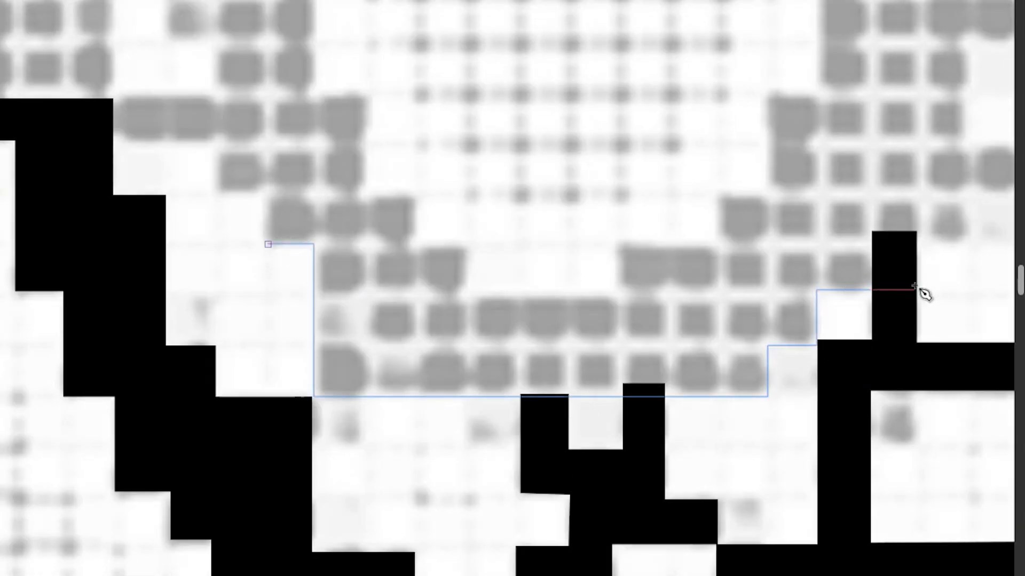
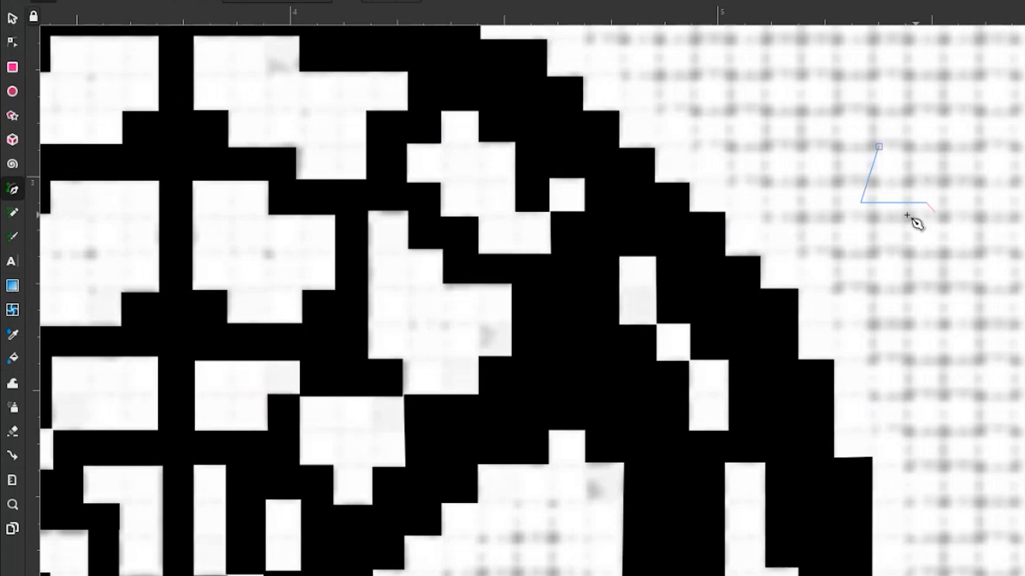
# Step: Discard the stray pen line and move the top edge of the stepped block on the upper-right rim against the shape above
pyautogui.press('BackSpace')
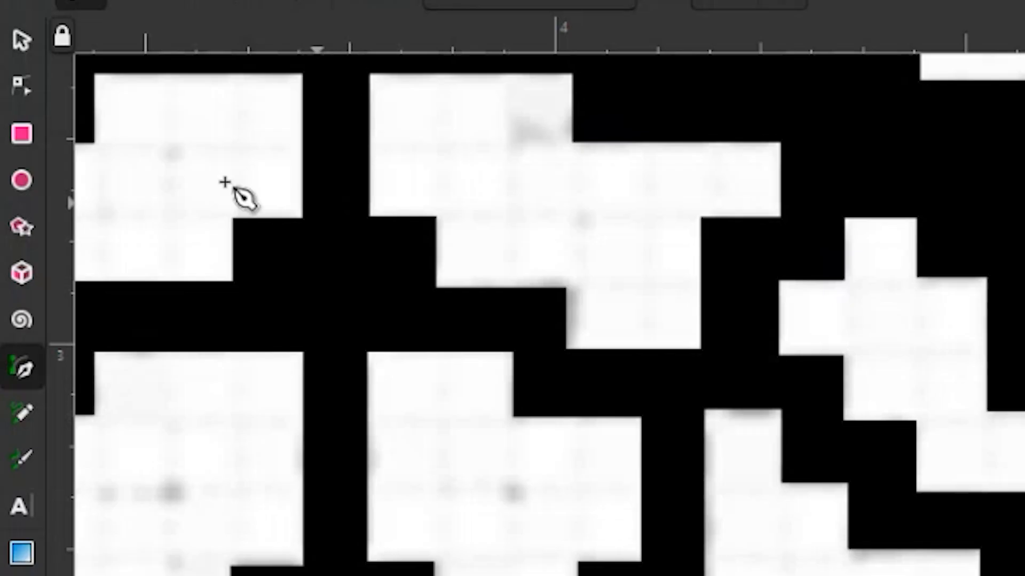
pyautogui.click(21, 86)
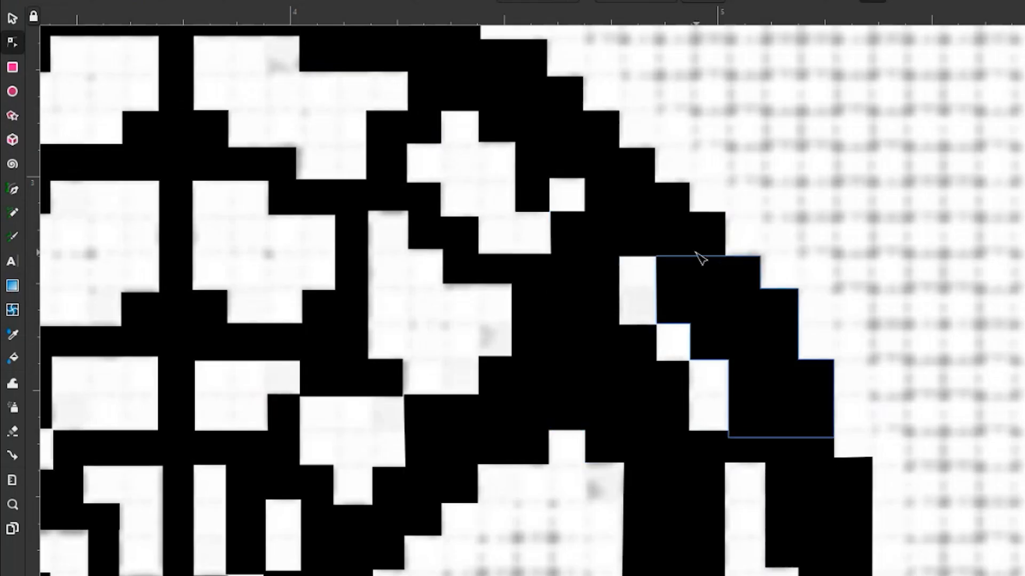
pyautogui.click(699, 257)
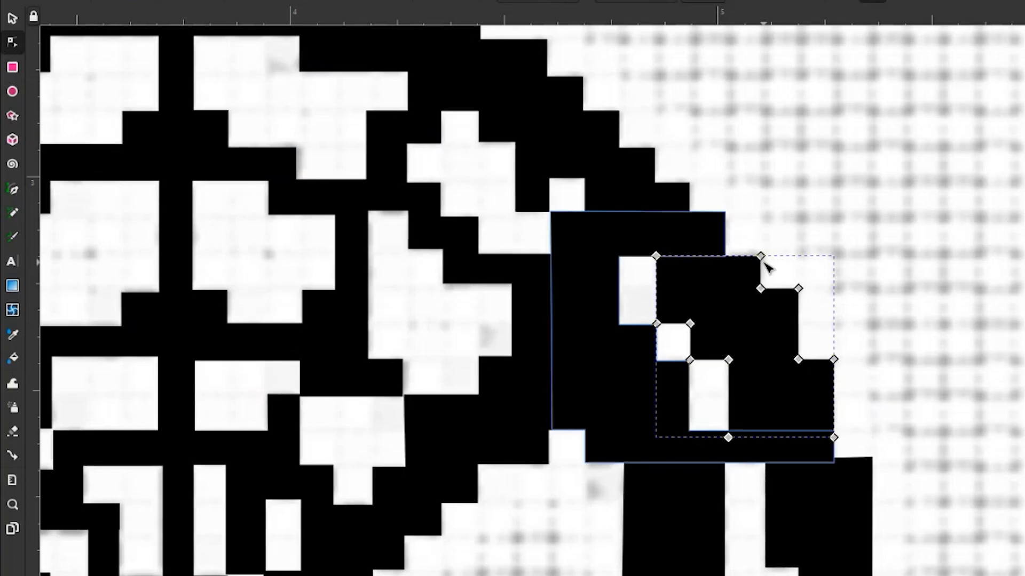
pyautogui.moveTo(761, 253)
pyautogui.mouseDown()
pyautogui.moveTo(783, 223)
pyautogui.moveTo(740, 267)
pyautogui.moveTo(766, 263)
pyautogui.mouseUp()
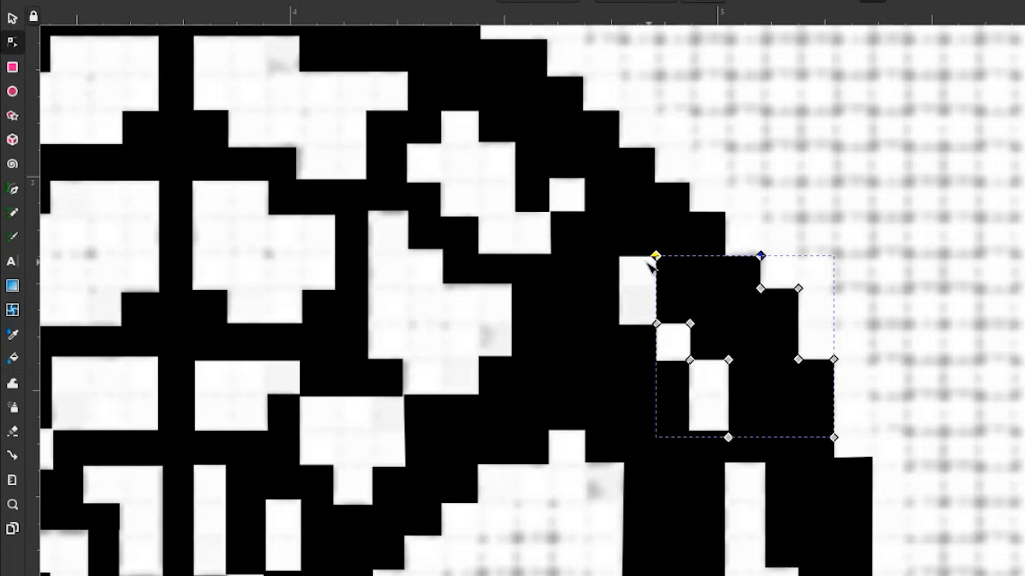
pyautogui.moveTo(656, 256); pyautogui.dragTo(658, 272)
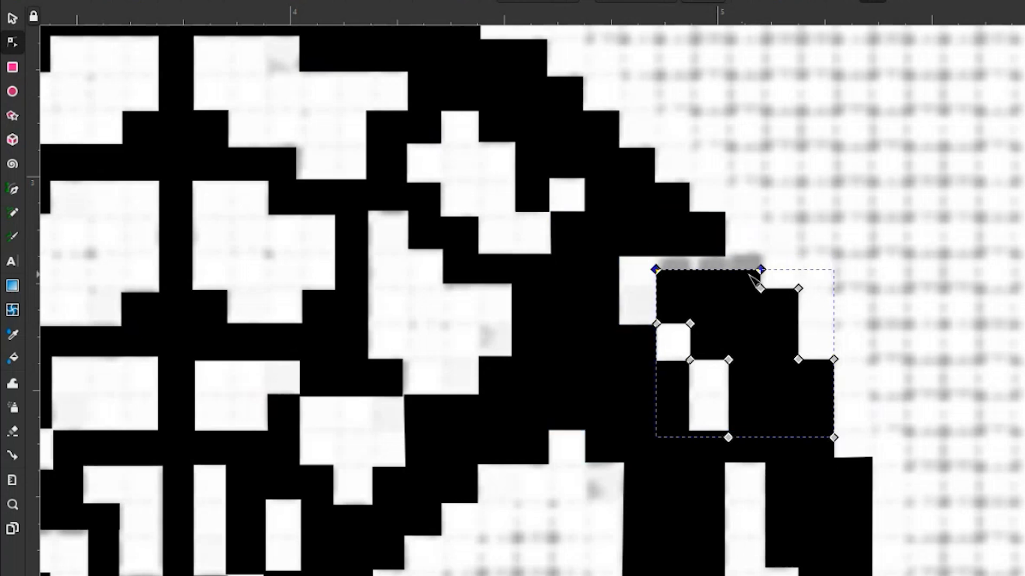
pyautogui.moveTo(762, 275); pyautogui.dragTo(762, 256)
pyautogui.click(893, 238)
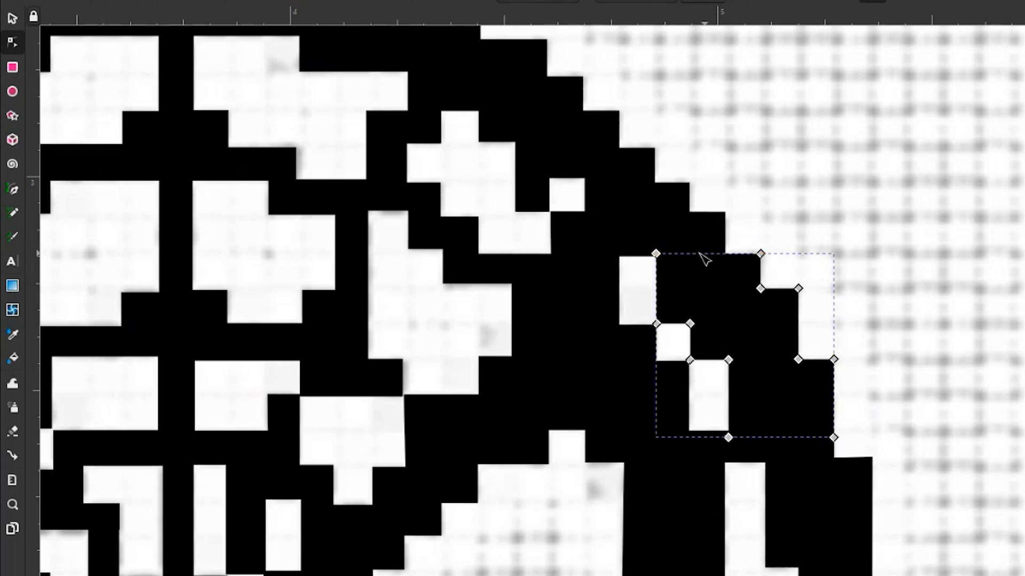
# Step: Select the two upper corner nodes of the stepped rim block, insert a node between them and delete the selected nodes
pyautogui.click(655, 254)
pyautogui.keyDown('shift'); pyautogui.click(760, 253); pyautogui.keyUp('shift')
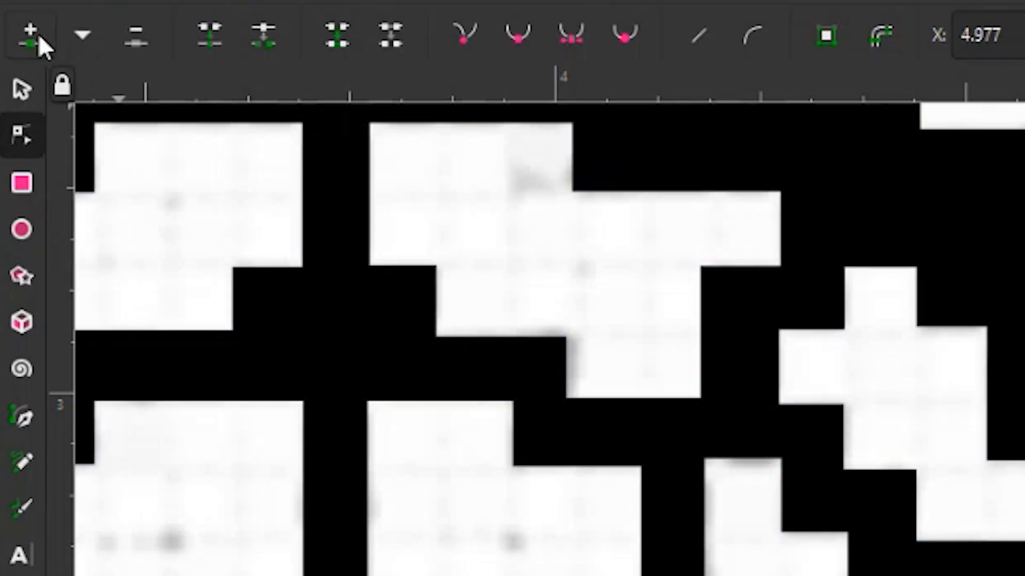
pyautogui.click(31, 33)
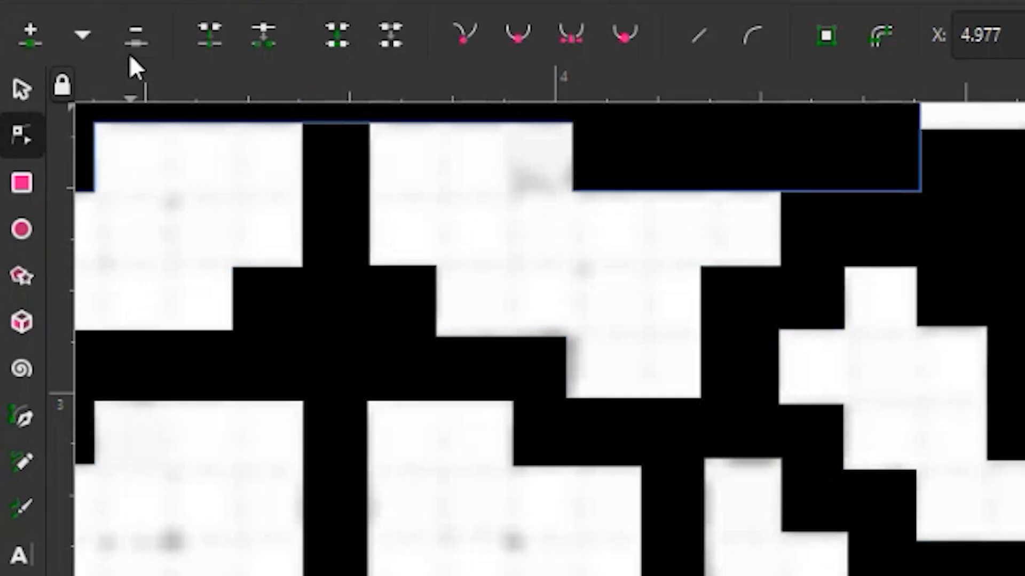
pyautogui.click(130, 36)
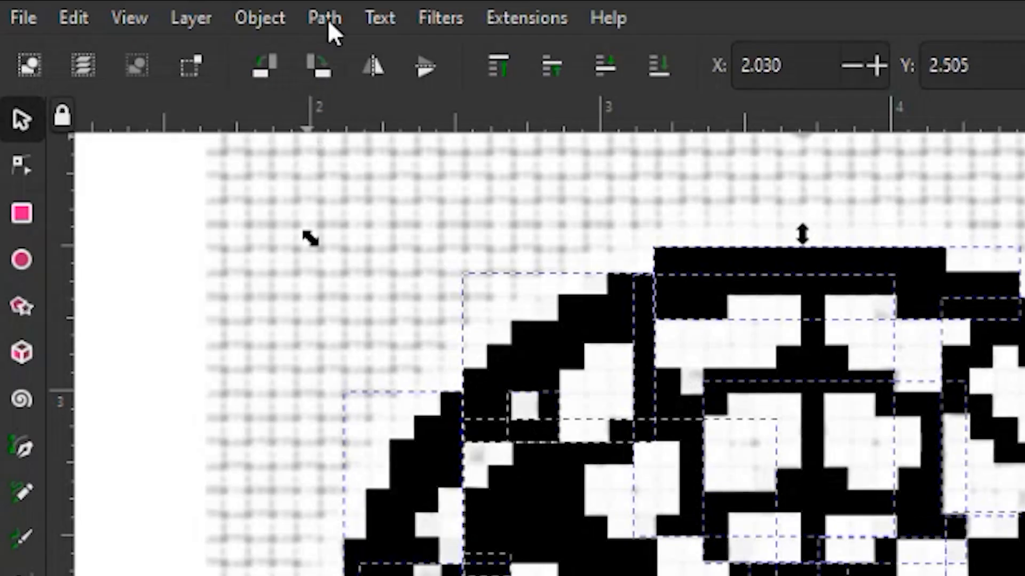
# Step: Merge all the selected traced shapes into one path with Union and reposition the merged logo
pyautogui.click(325, 18)
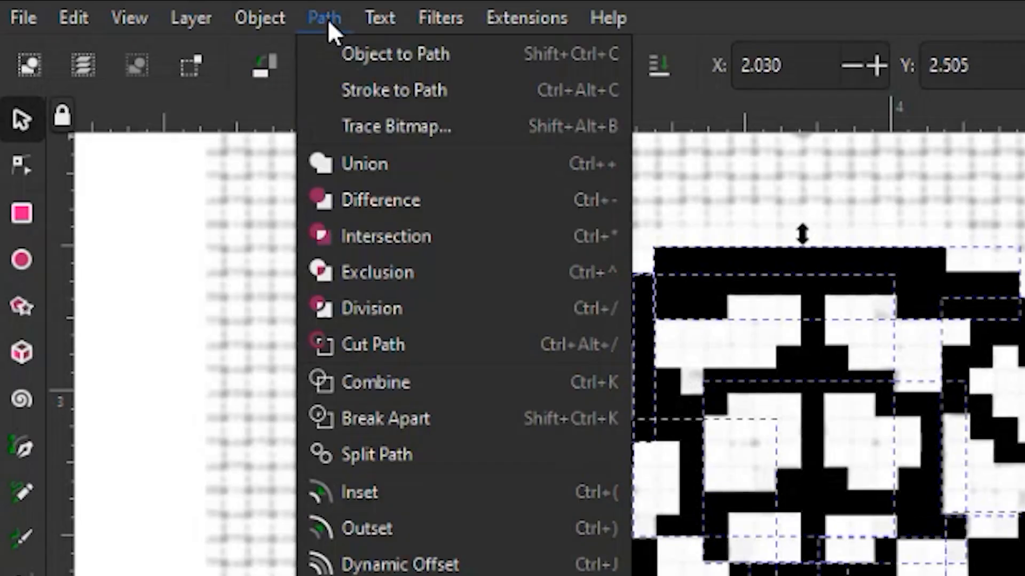
pyautogui.click(374, 165)
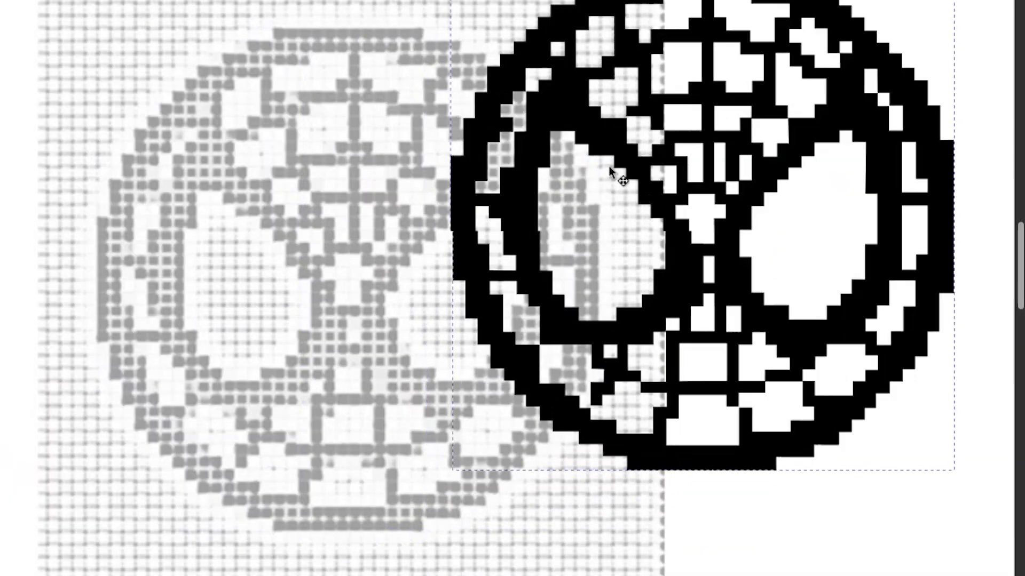
pyautogui.moveTo(609, 167); pyautogui.dragTo(642, 199)
pyautogui.moveTo(687, 315); pyautogui.dragTo(327, 332)
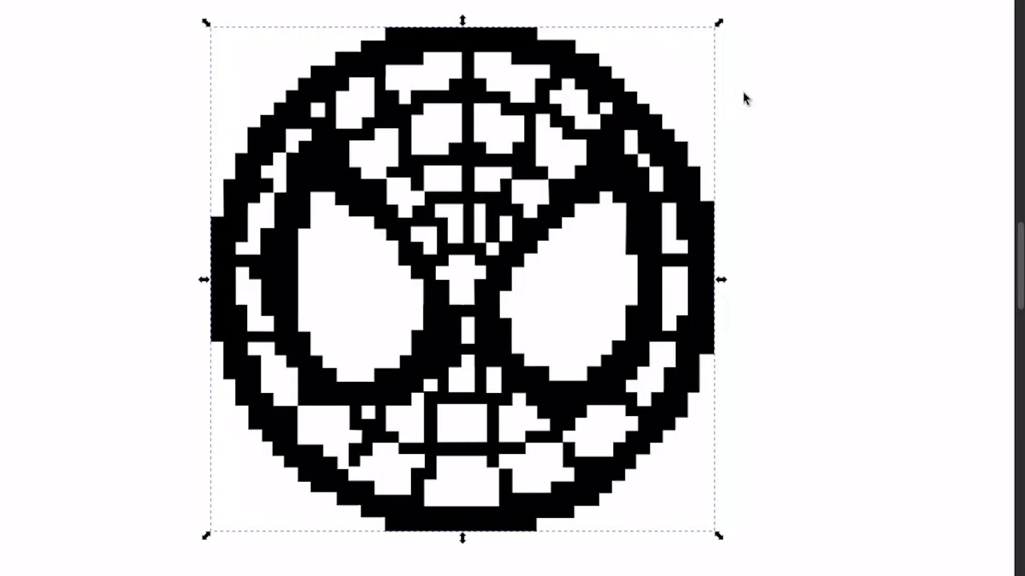
# Step: Enlarge the merged vector logo from its corner and move it partly off the page beside the reference image
pyautogui.moveTo(718, 25); pyautogui.dragTo(876, 7)
pyautogui.scroll(-2, 581, 177)
pyautogui.moveTo(578, 208); pyautogui.dragTo(194, 267)
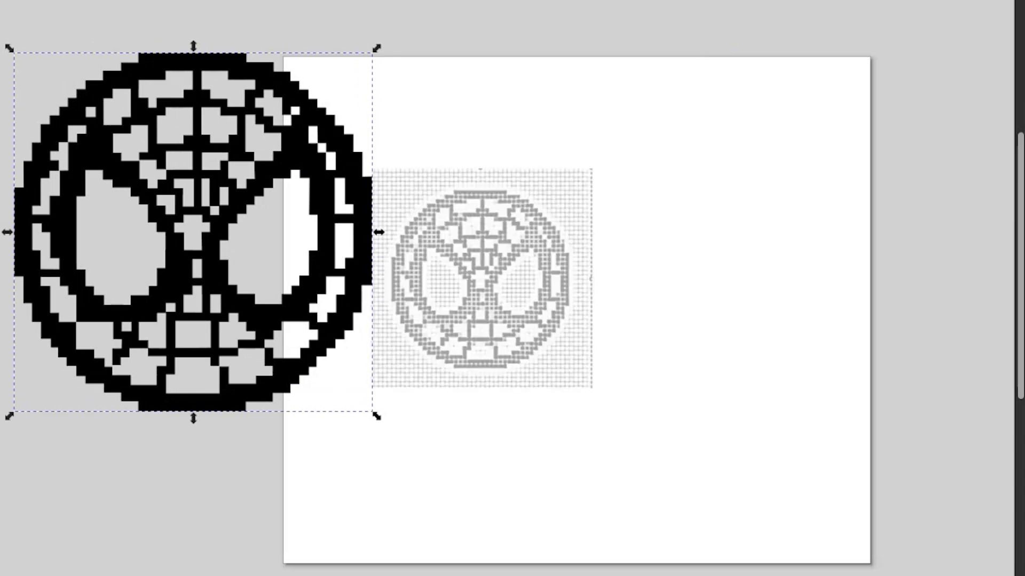
# Step: Enlarge the reference image beyond the page bounds and examine its pixel edges up close
pyautogui.click(452, 327)
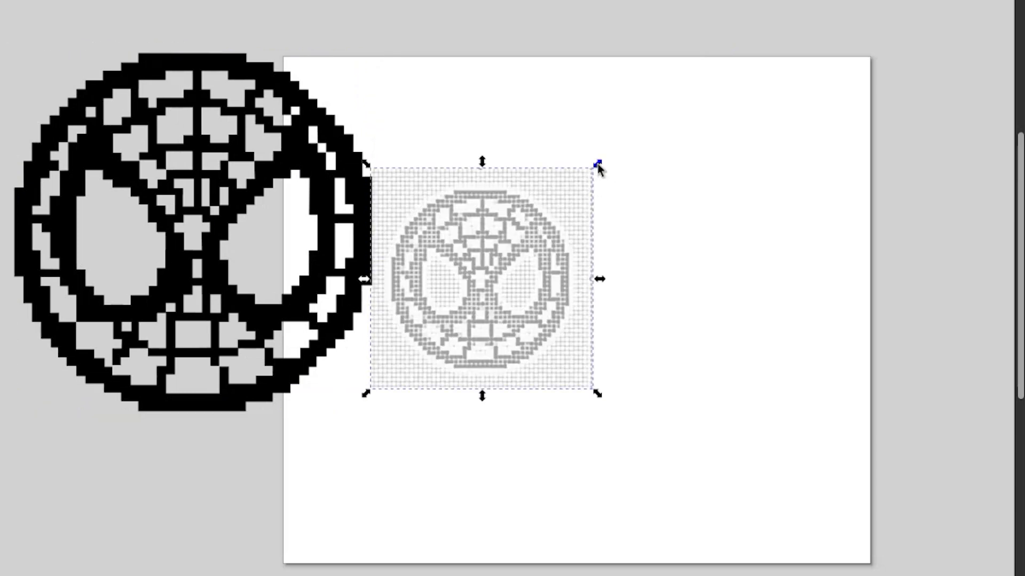
pyautogui.moveTo(597, 165); pyautogui.dragTo(804, 41)
pyautogui.moveTo(727, 394); pyautogui.dragTo(919, 575)
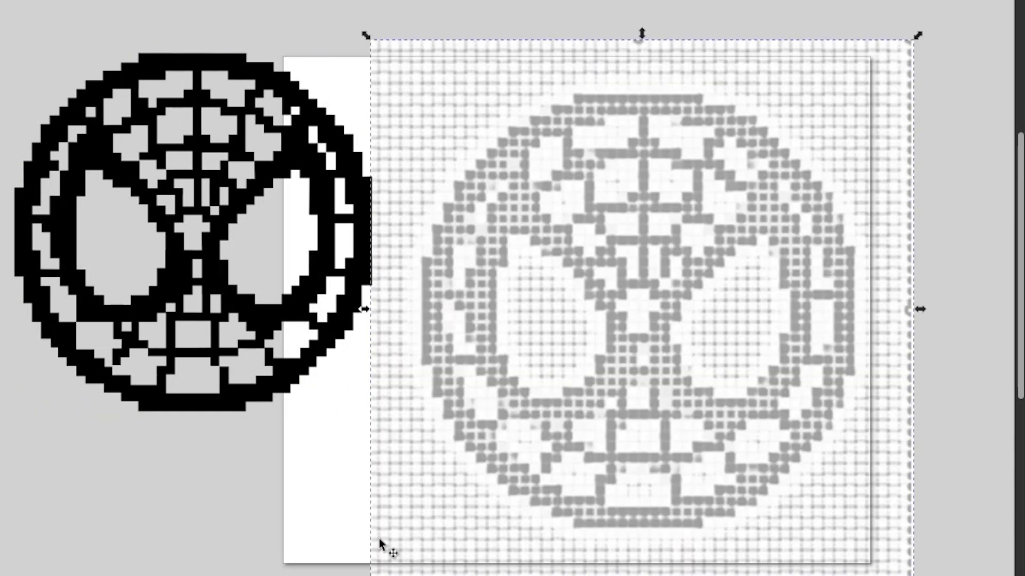
pyautogui.moveTo(366, 35); pyautogui.dragTo(210, 1)
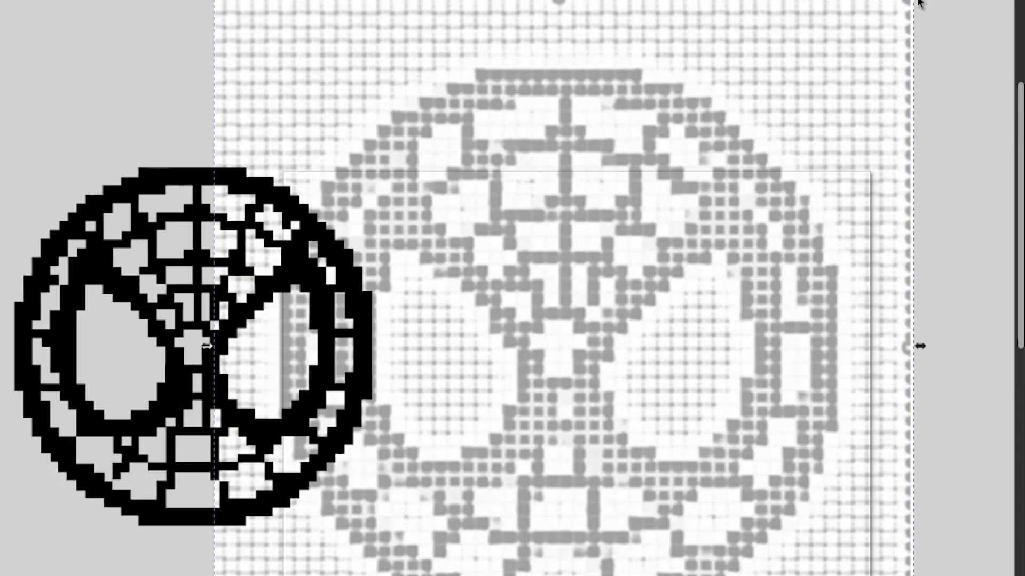
pyautogui.click(566, 314)
pyautogui.scroll(3, 566, 315)
pyautogui.scroll(5, 573, 464)
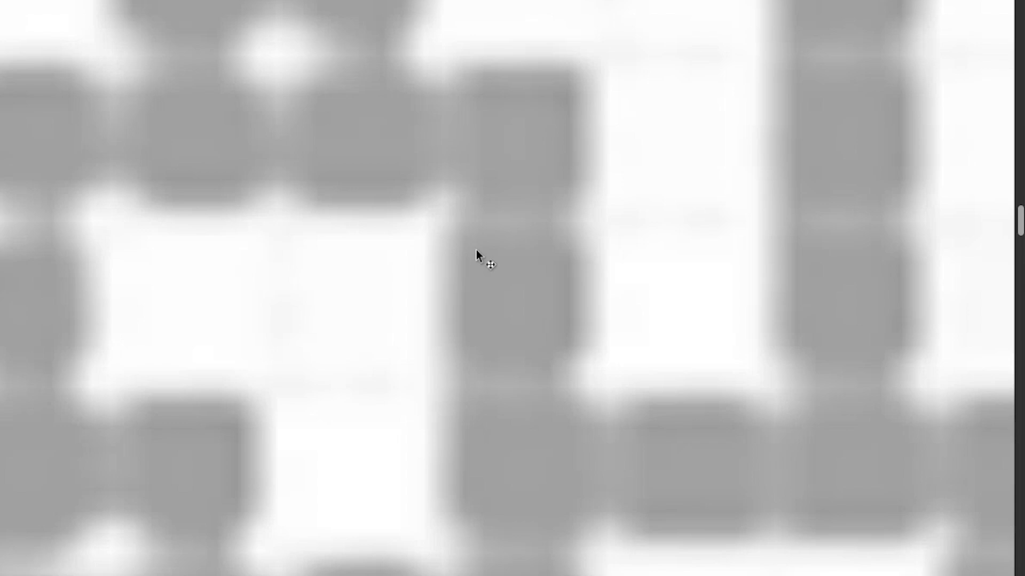
pyautogui.scroll(-2, 476, 250)
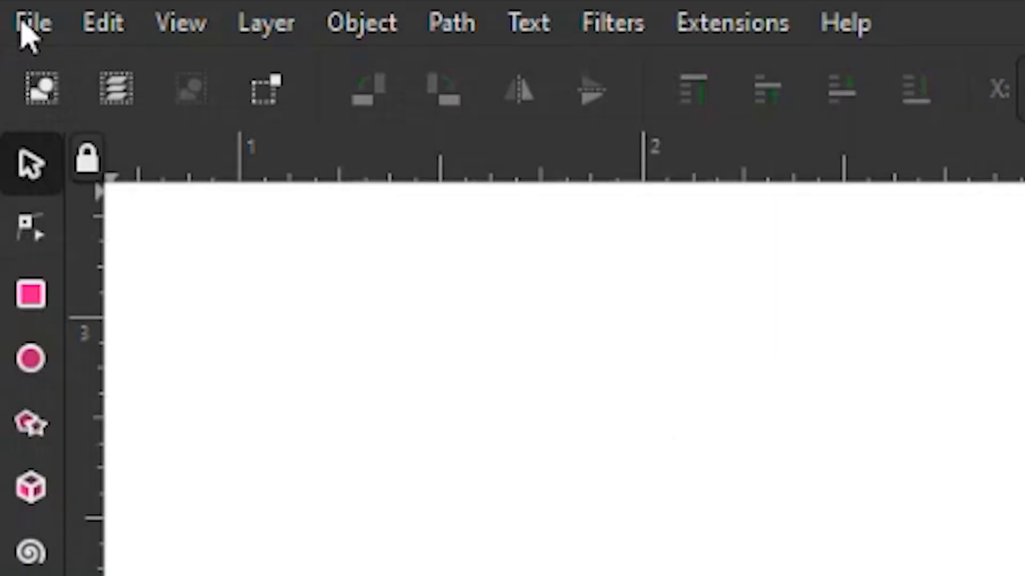
# Step: Start saving the drawing under a new name and browse to the Pixel folder in Documents, 2024_2025_Demo, P3
pyautogui.click(29, 25)
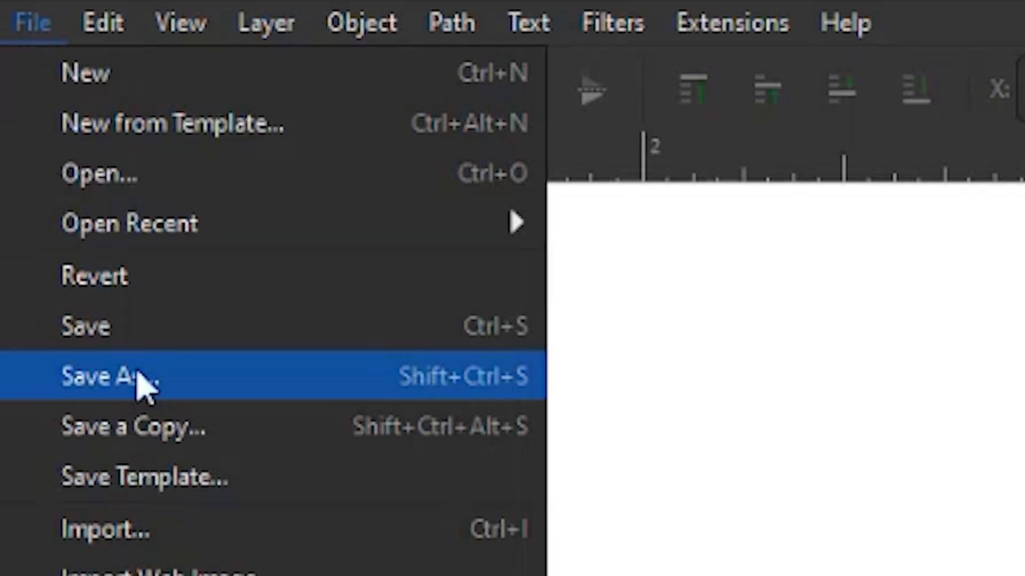
pyautogui.click(139, 380)
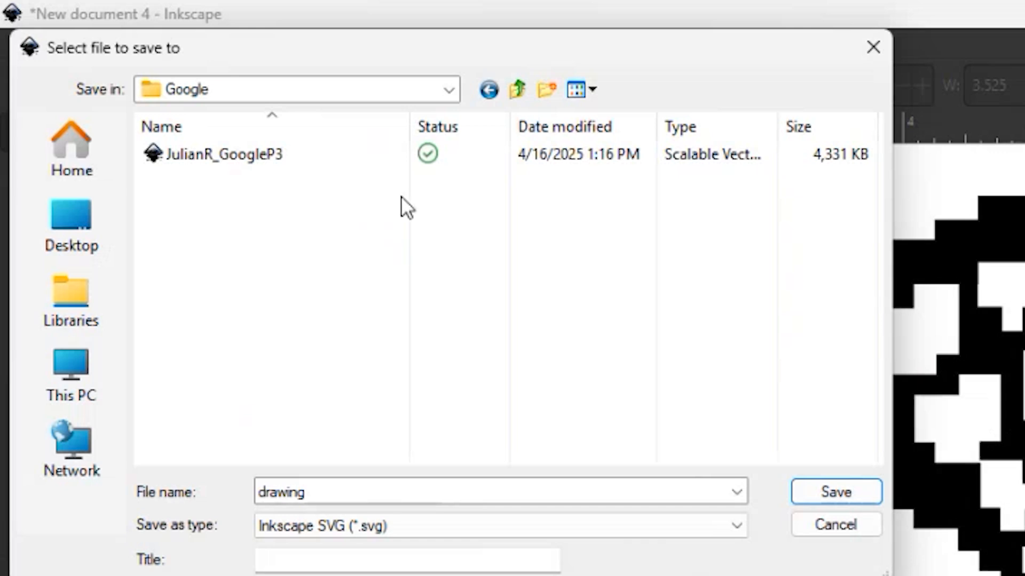
pyautogui.click(515, 90)
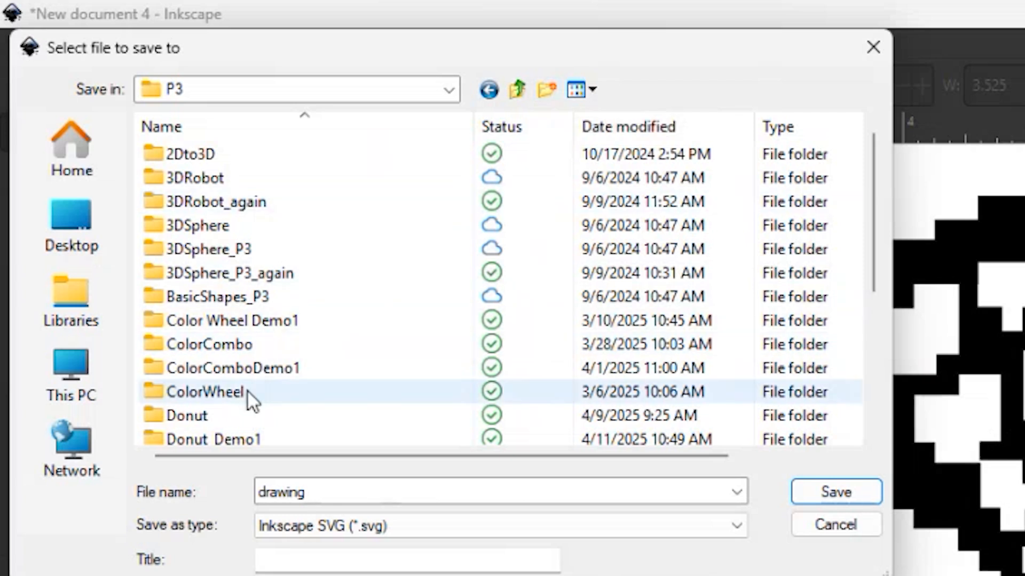
pyautogui.click(103, 232)
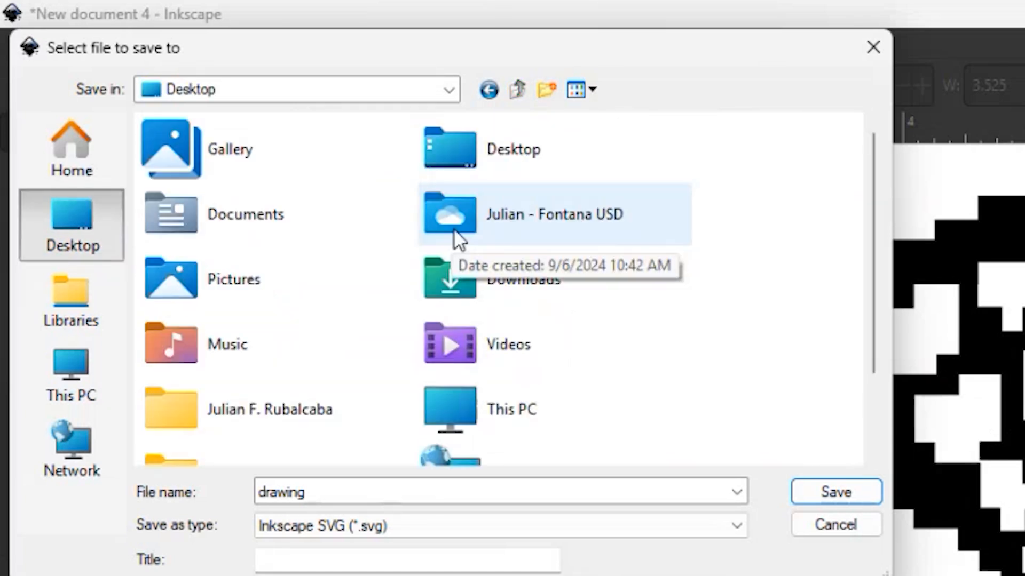
pyautogui.doubleClick(453, 228)
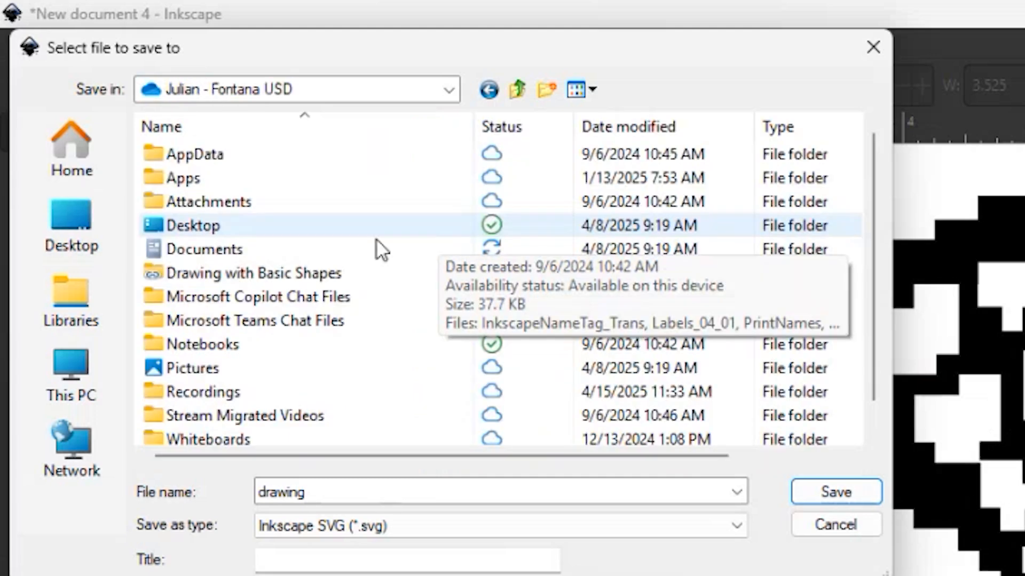
pyautogui.doubleClick(331, 245)
pyautogui.doubleClick(271, 337)
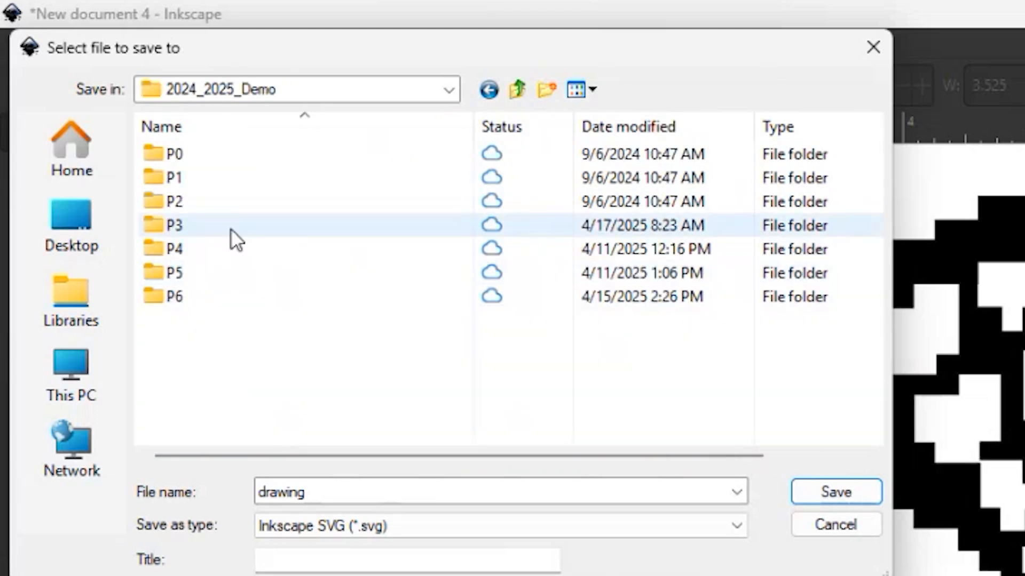
pyautogui.doubleClick(230, 228)
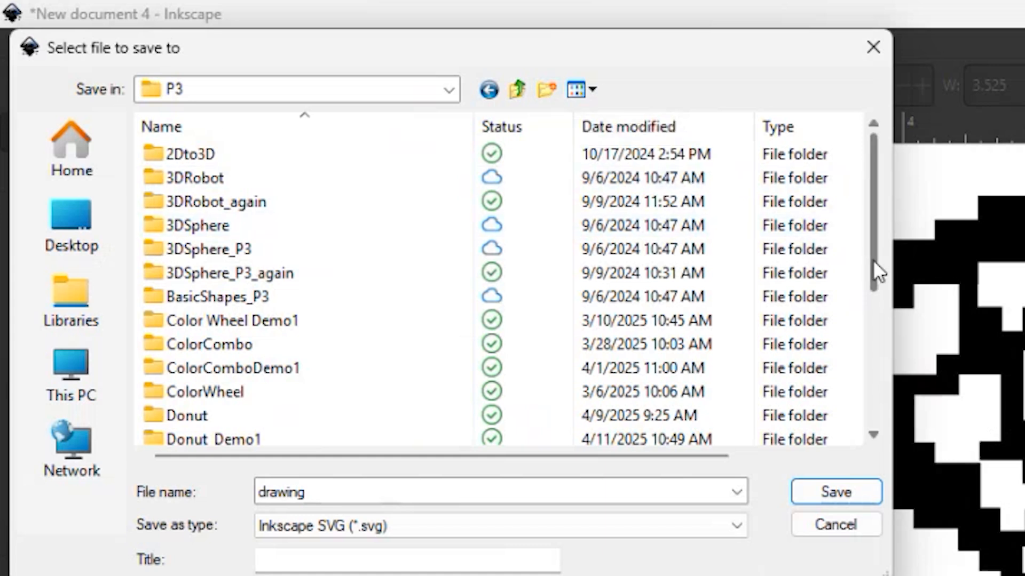
pyautogui.scroll(-3, 873, 260)
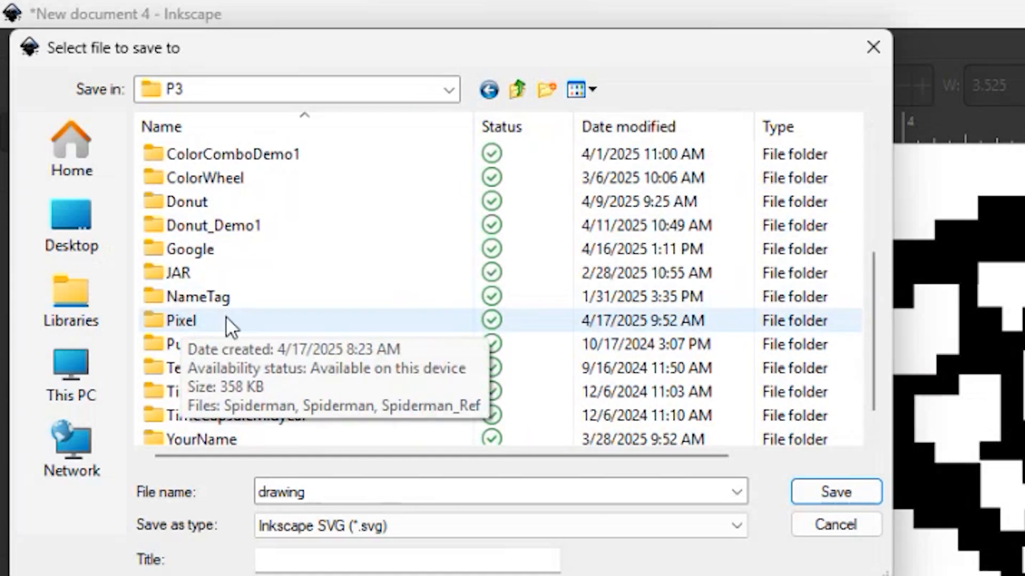
pyautogui.doubleClick(226, 320)
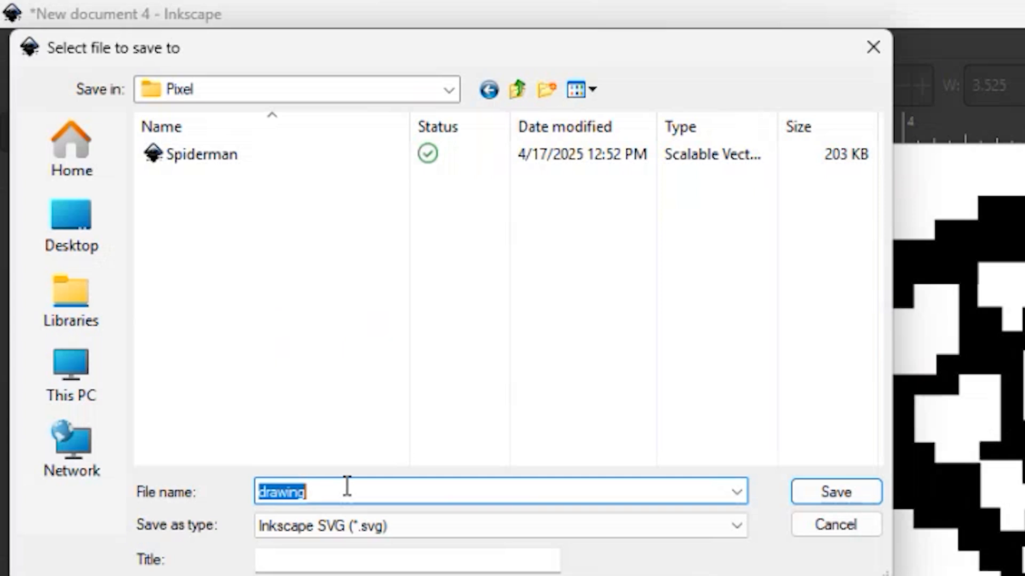
# Step: Name the SVG file with the author's name followed by _Pixel_Spiderman_P3 and save it
pyautogui.write('JulianR_Pixel_')
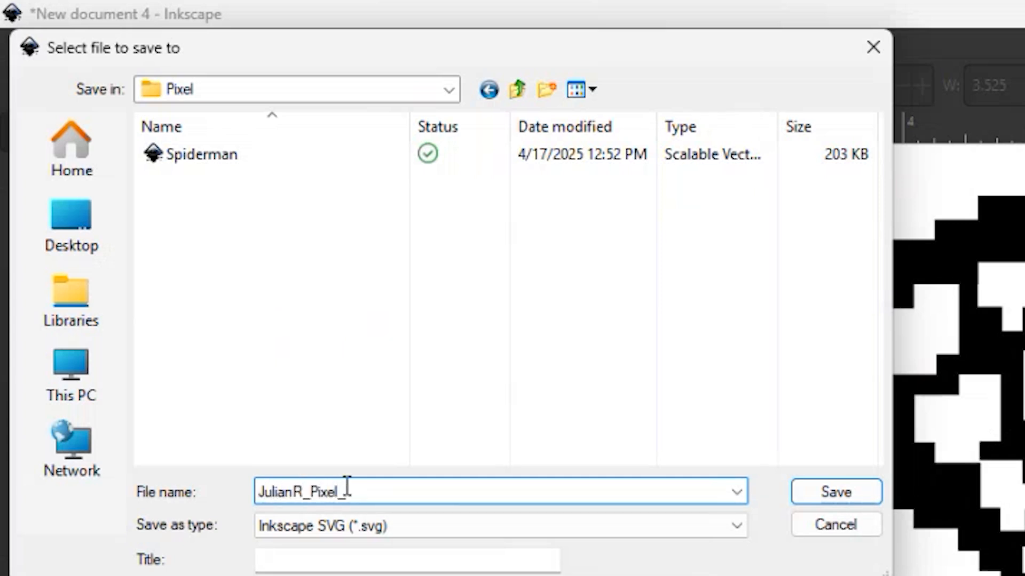
pyautogui.write('Spiderman_')
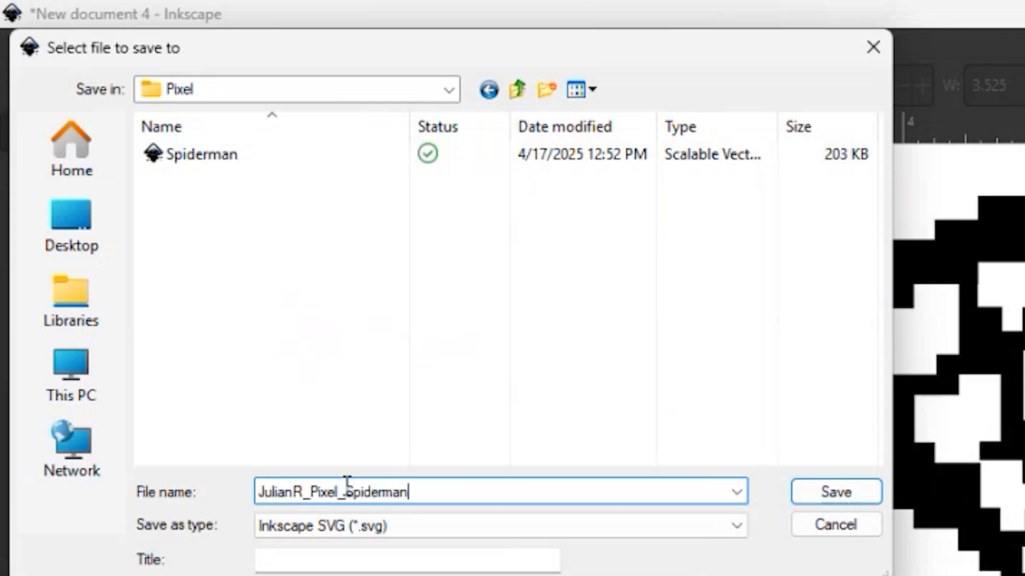
pyautogui.write('P3')
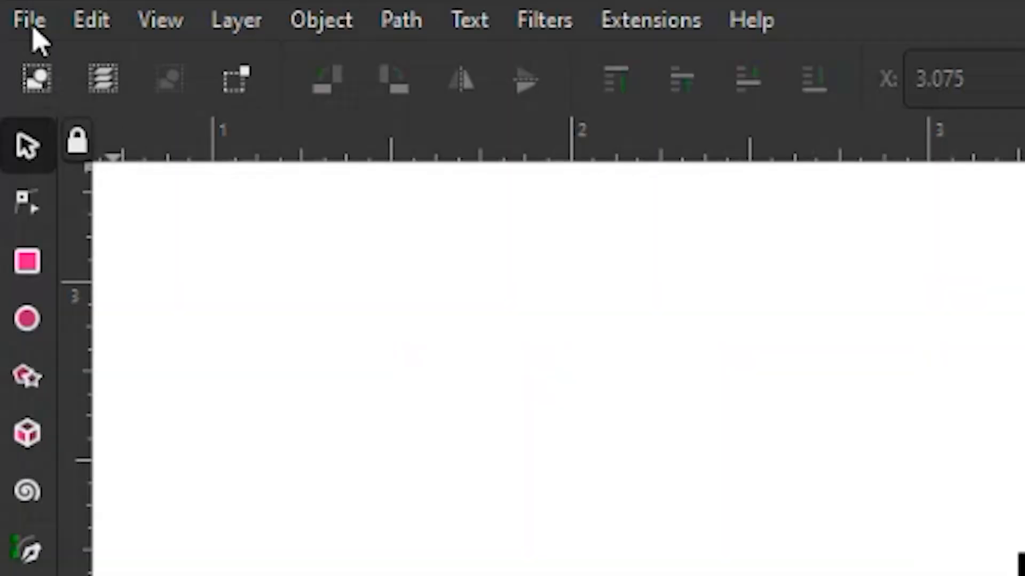
# Step: Start a PNG export of the drawing and choose the Pixel folder in Documents, 2024_2025_Demo, P3 as its destination
pyautogui.click(31, 28)
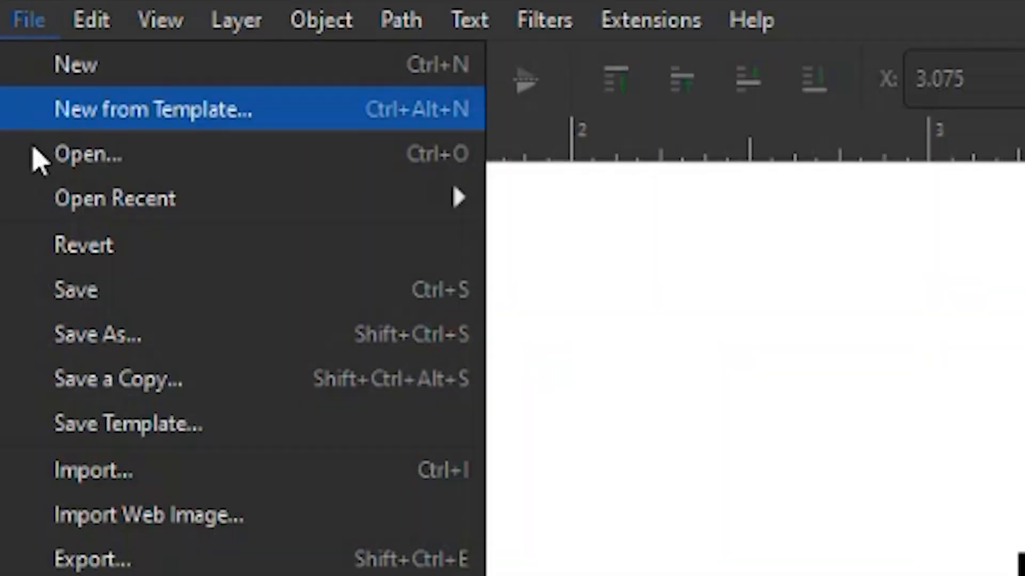
pyautogui.click(160, 560)
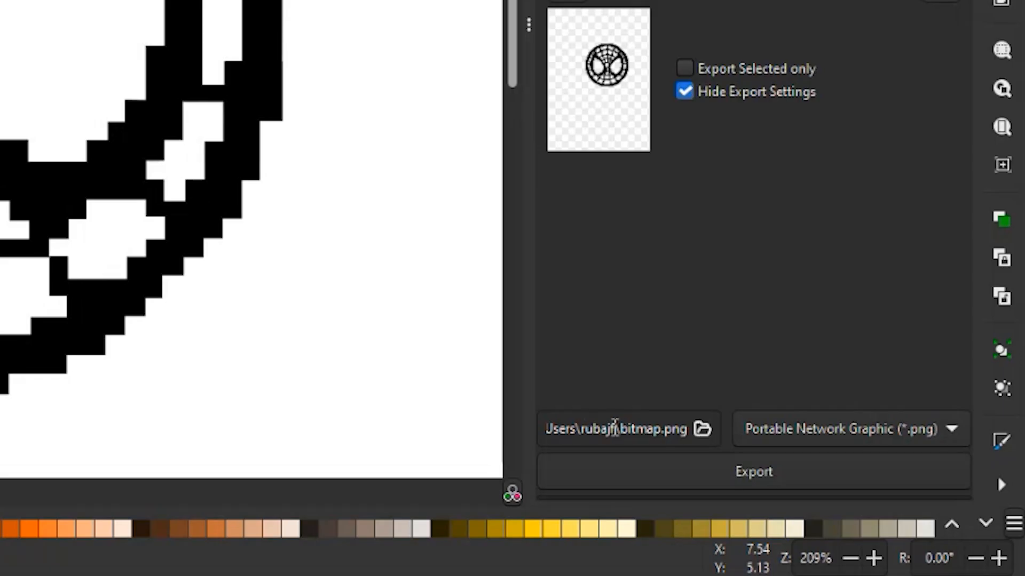
pyautogui.click(703, 427)
pyautogui.click(459, 200)
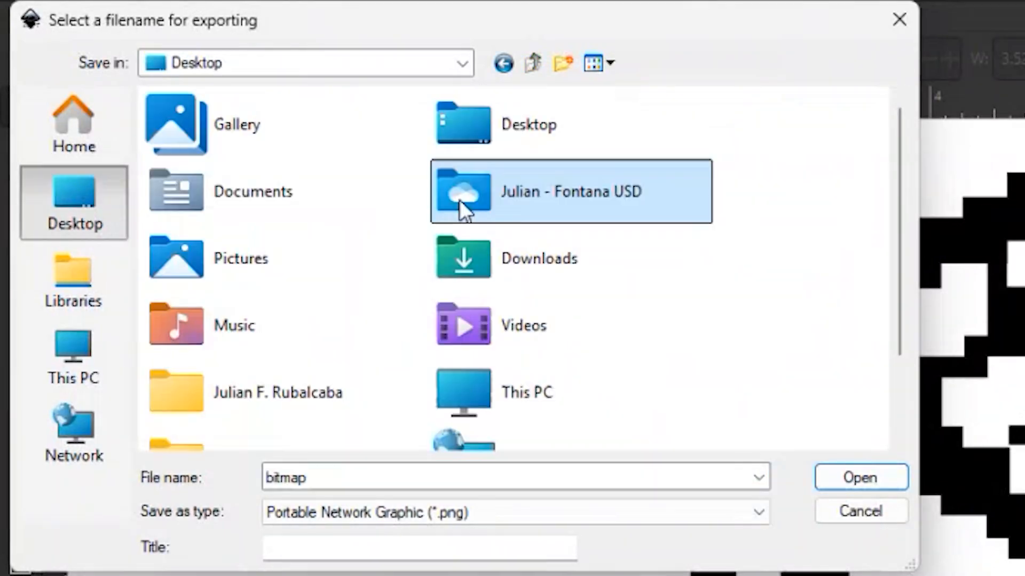
pyautogui.doubleClick(459, 200)
pyautogui.doubleClick(300, 231)
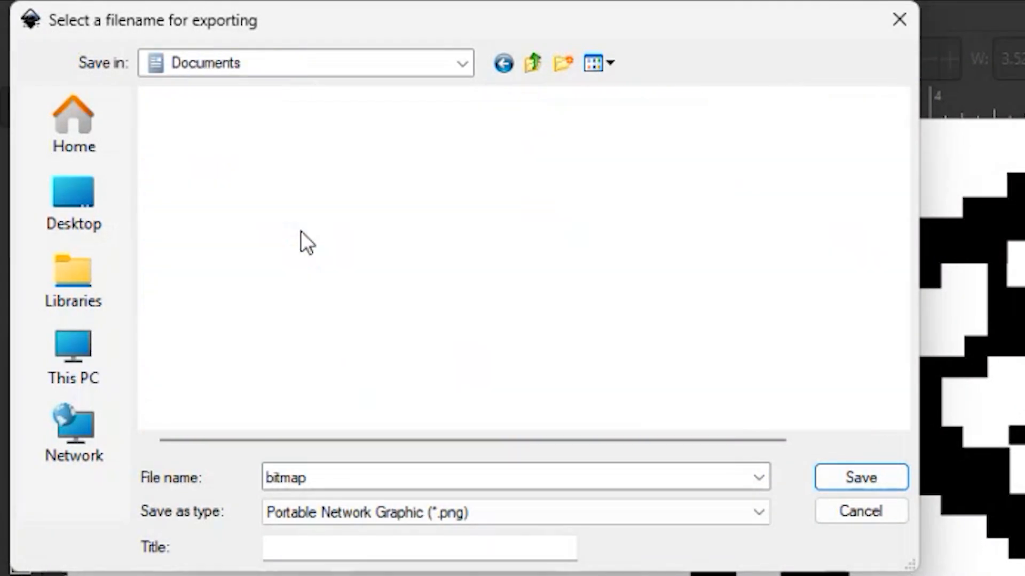
pyautogui.doubleClick(287, 326)
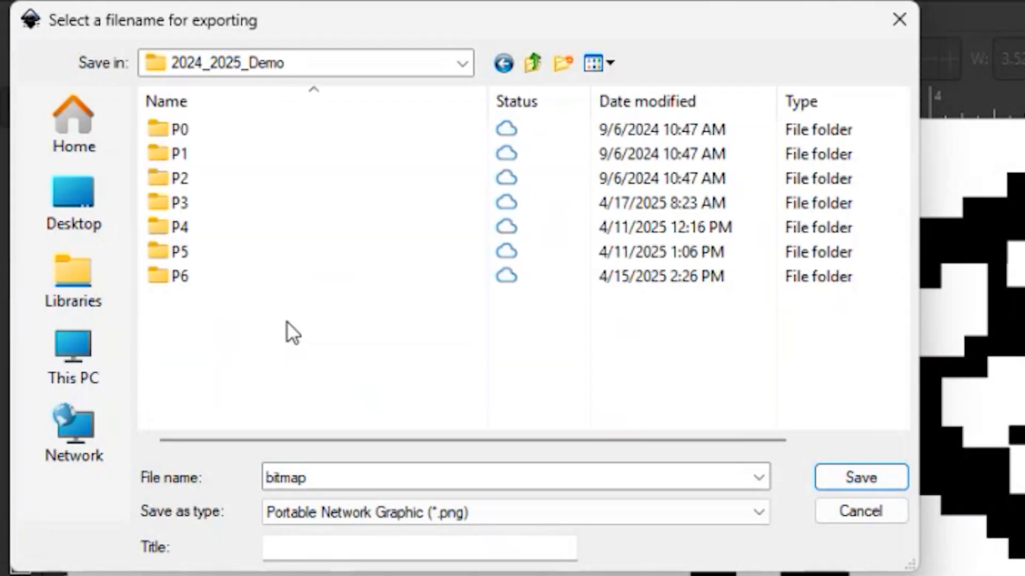
pyautogui.doubleClick(230, 207)
pyautogui.scroll(-2, 232, 207)
pyautogui.moveTo(901, 267); pyautogui.dragTo(893, 315)
pyautogui.doubleClick(383, 330)
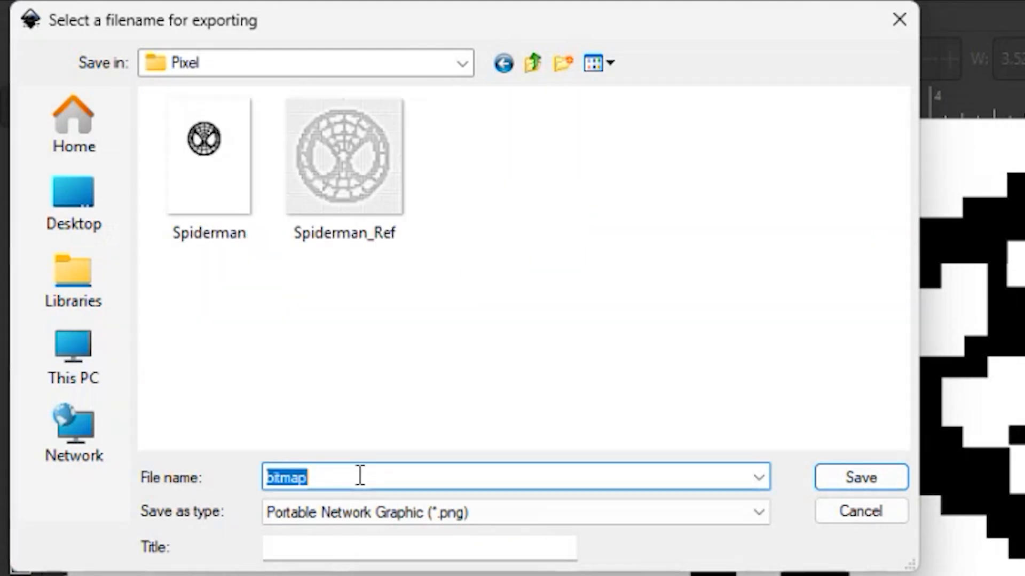
# Step: Name the export file with the author's name followed by _Pixel_Spiderman, keep the Portable Network Graphic format and accept it
pyautogui.write('JulianR')
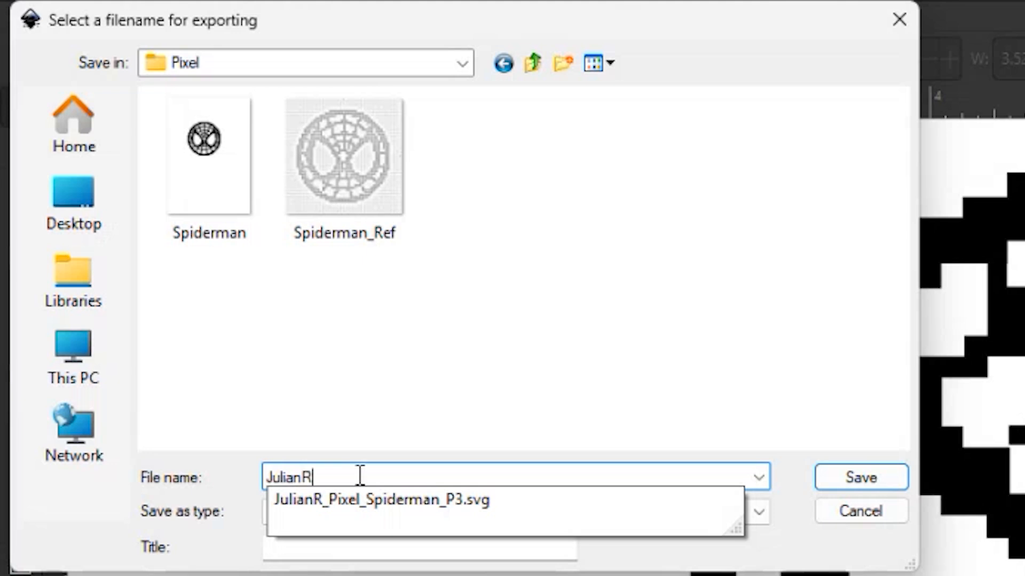
pyautogui.write('_Pixel_Spiderman')
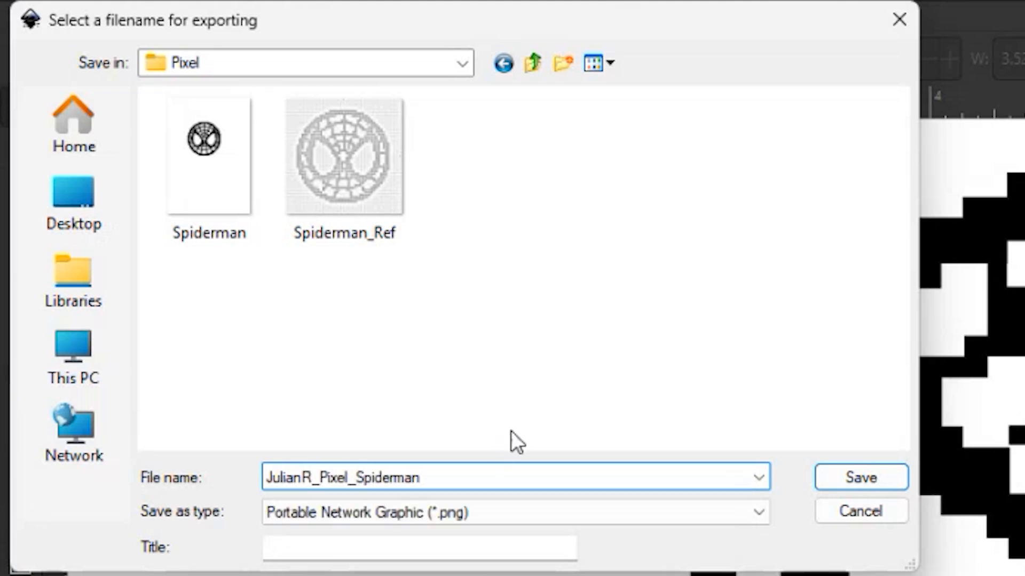
pyautogui.click(434, 514)
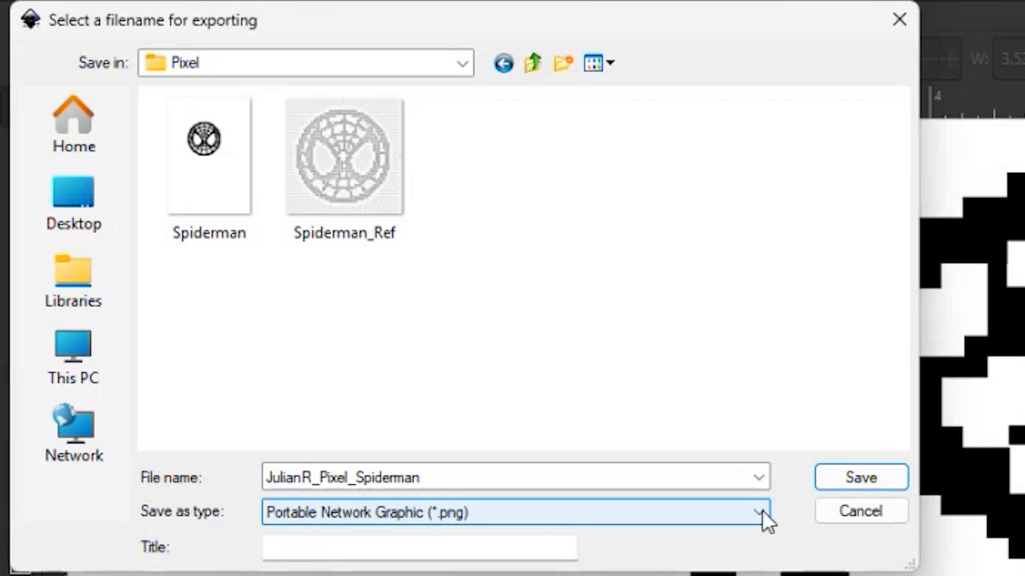
pyautogui.click(841, 484)
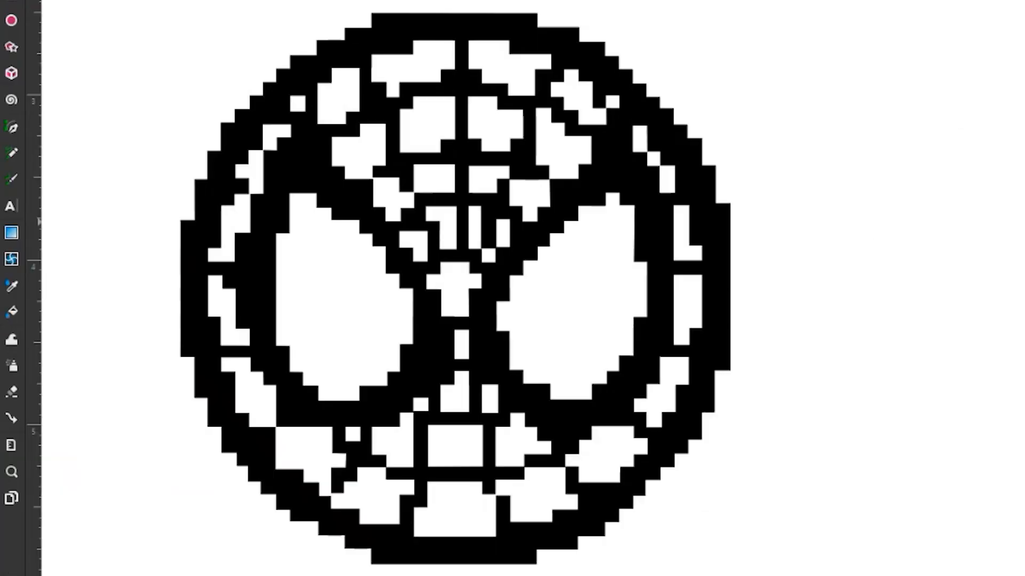